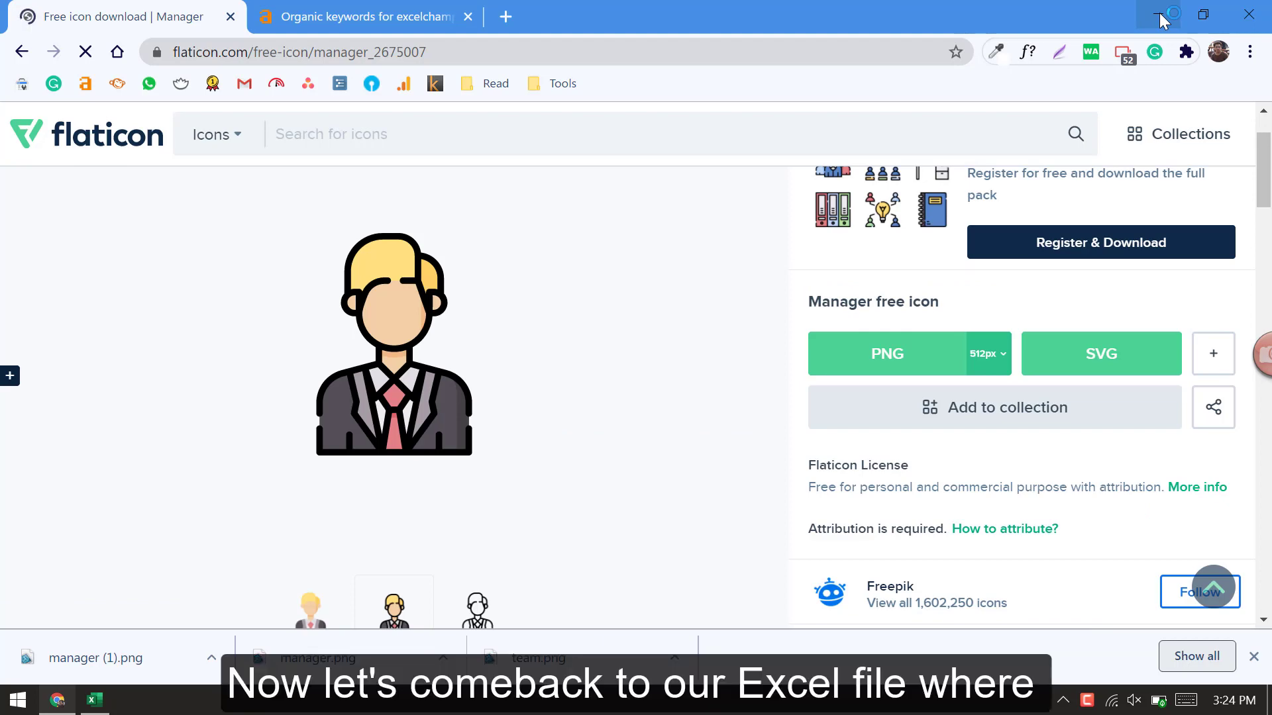
Switch to the excel-pictograph workbook in Excel and insert a 2-D clustered bar chart of A1:B6, enlarged beside the table
{"action": "left_click", "coordinate": [1162, 19]}
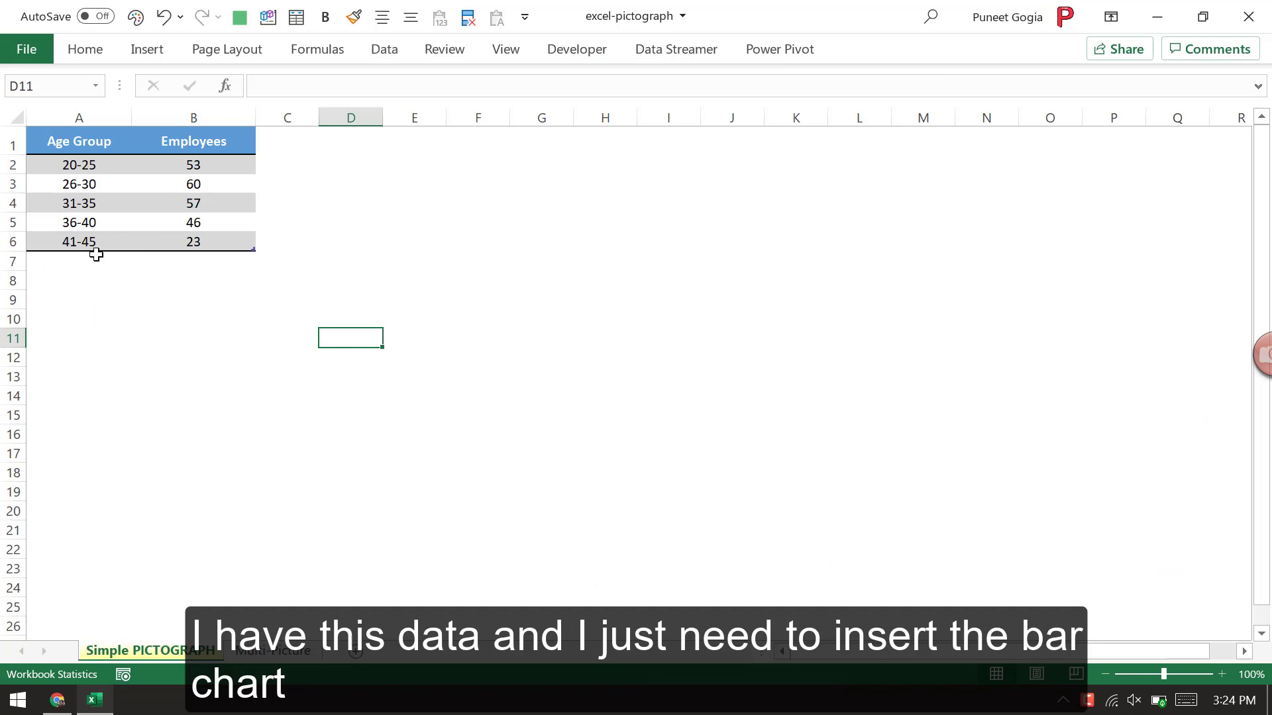
{"action": "left_click_drag", "start_coordinate": [60, 143], "coordinate": [230, 242]}
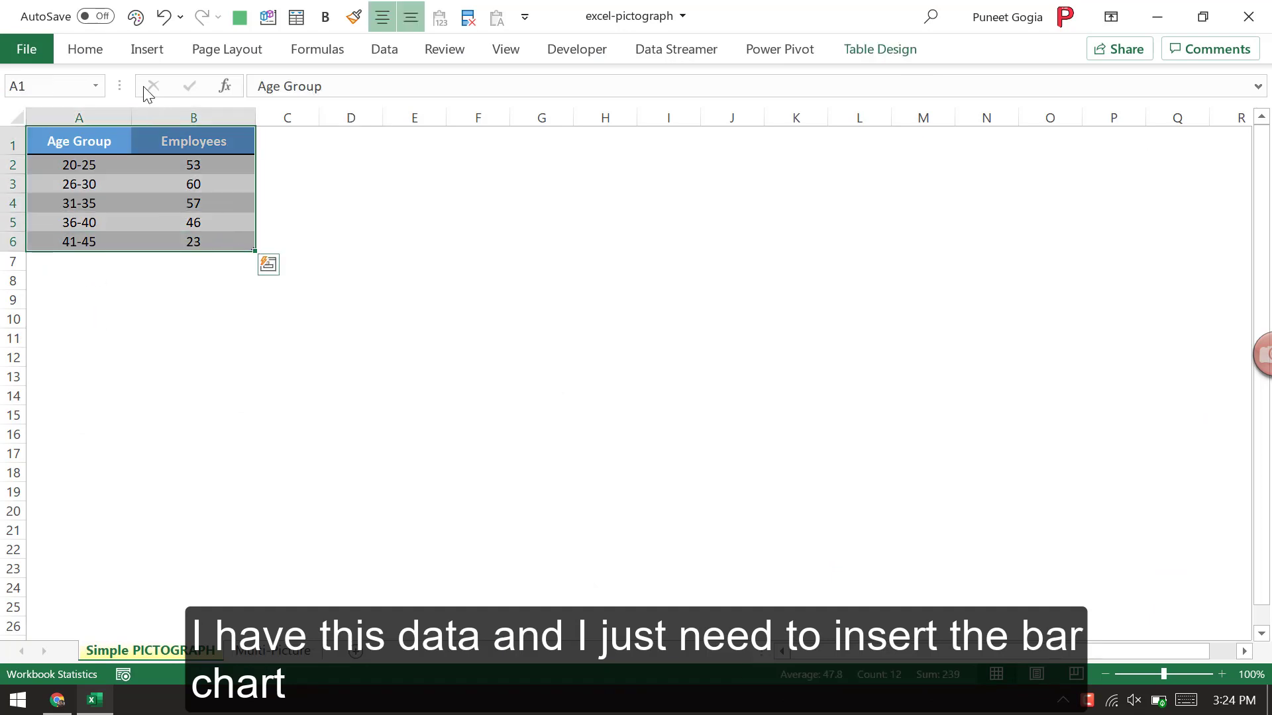
{"action": "left_click", "coordinate": [143, 53]}
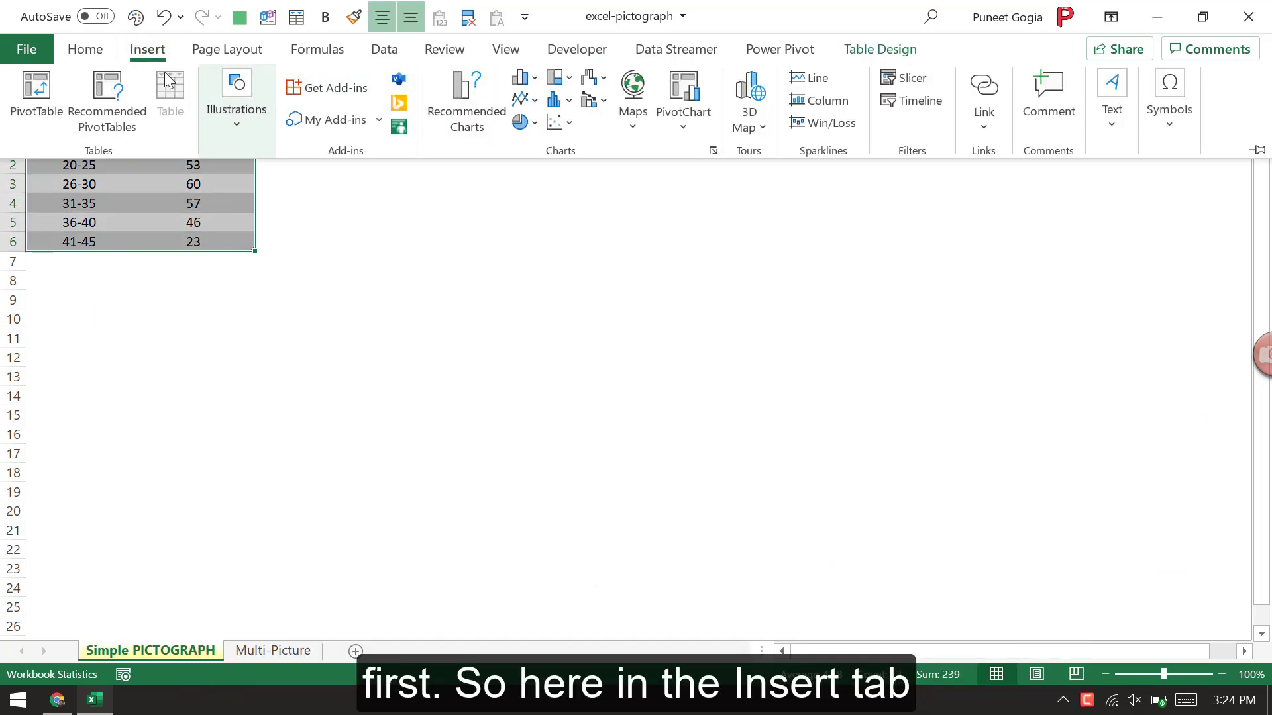
{"action": "left_click", "coordinate": [535, 78]}
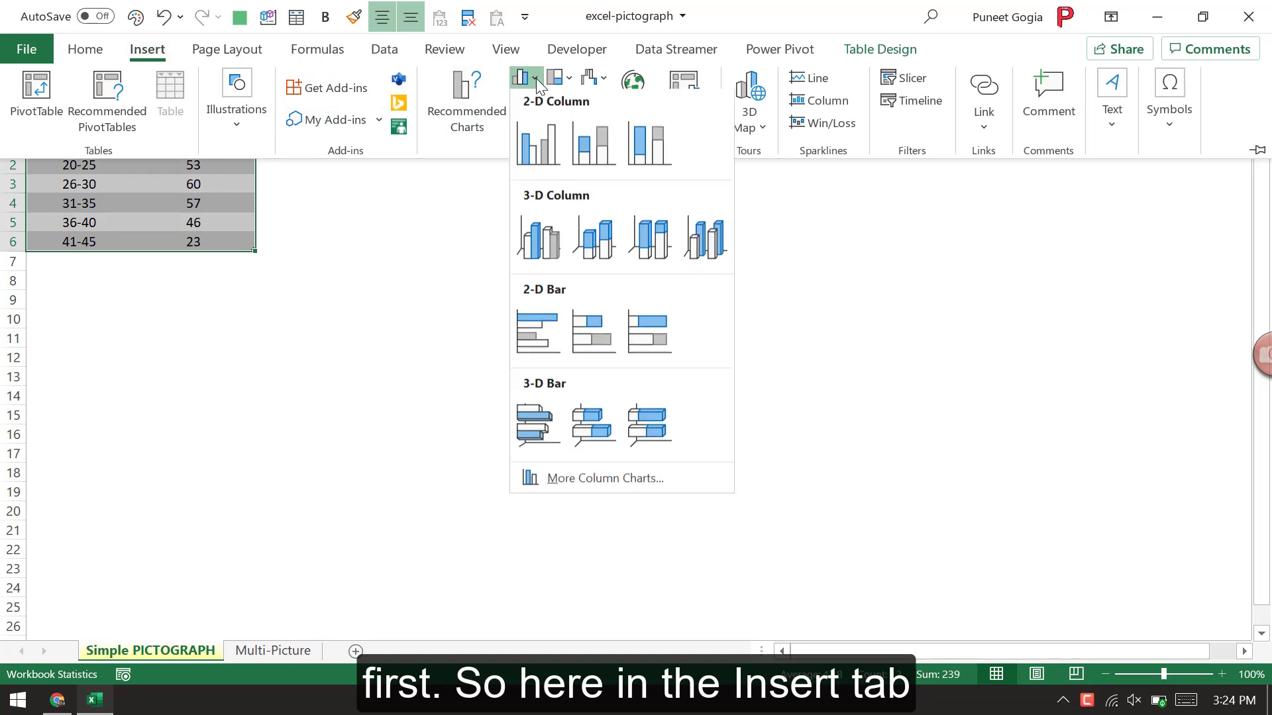
{"action": "left_click", "coordinate": [538, 334]}
{"action": "left_click_drag", "start_coordinate": [434, 241], "coordinate": [336, 152]}
{"action": "left_click_drag", "start_coordinate": [759, 434], "coordinate": [953, 570]}
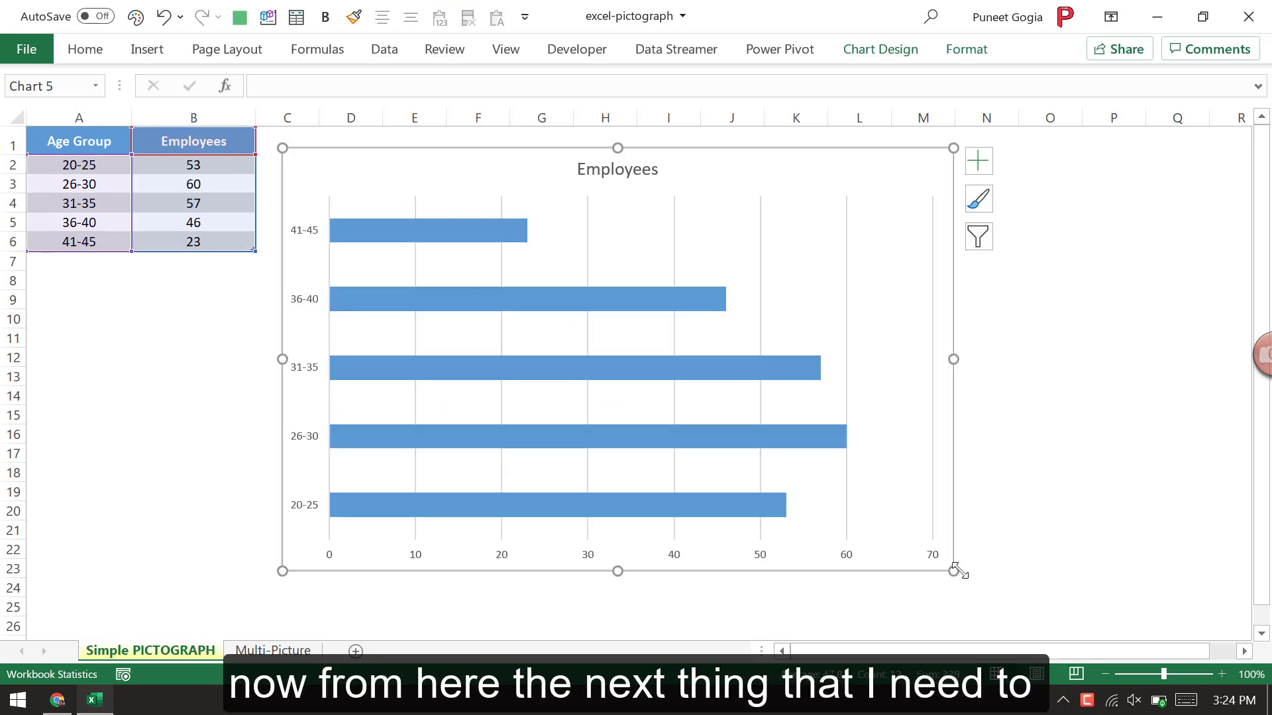
Format the Employees data series with a picture or texture fill and open the picture source choices
{"action": "left_click", "coordinate": [675, 512]}
{"action": "right_click", "coordinate": [674, 508]}
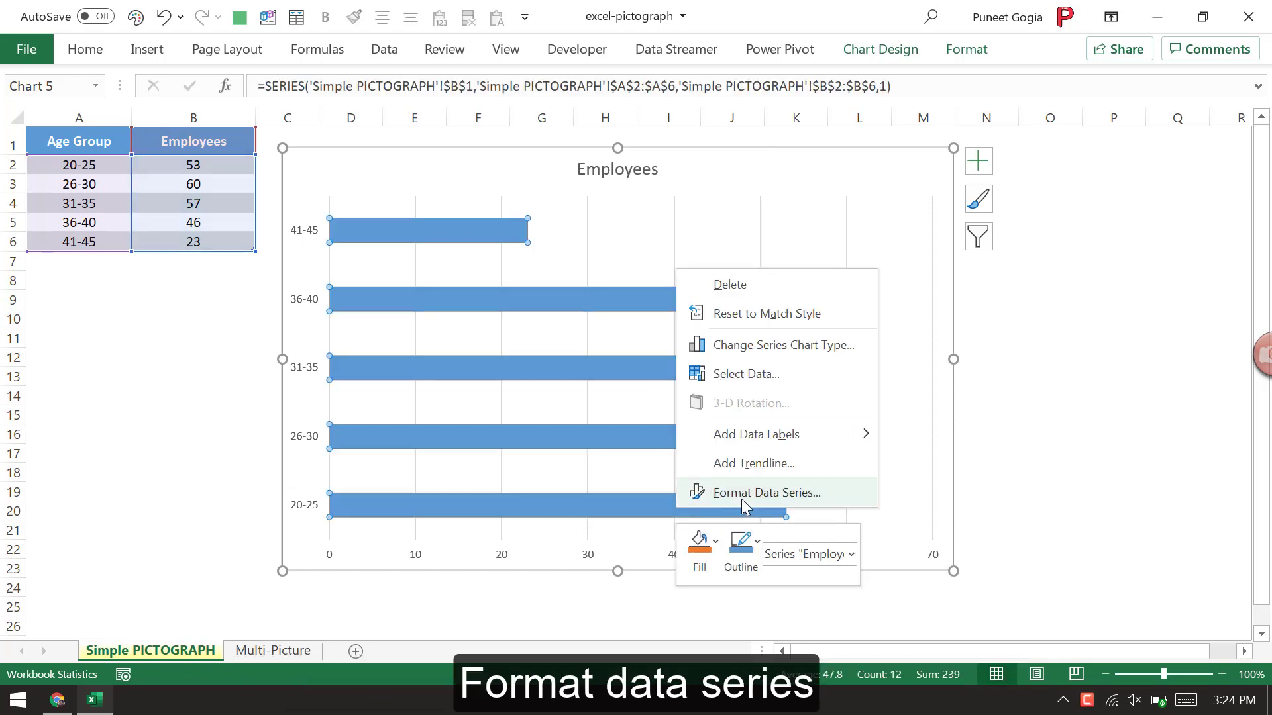
{"action": "left_click", "coordinate": [741, 499]}
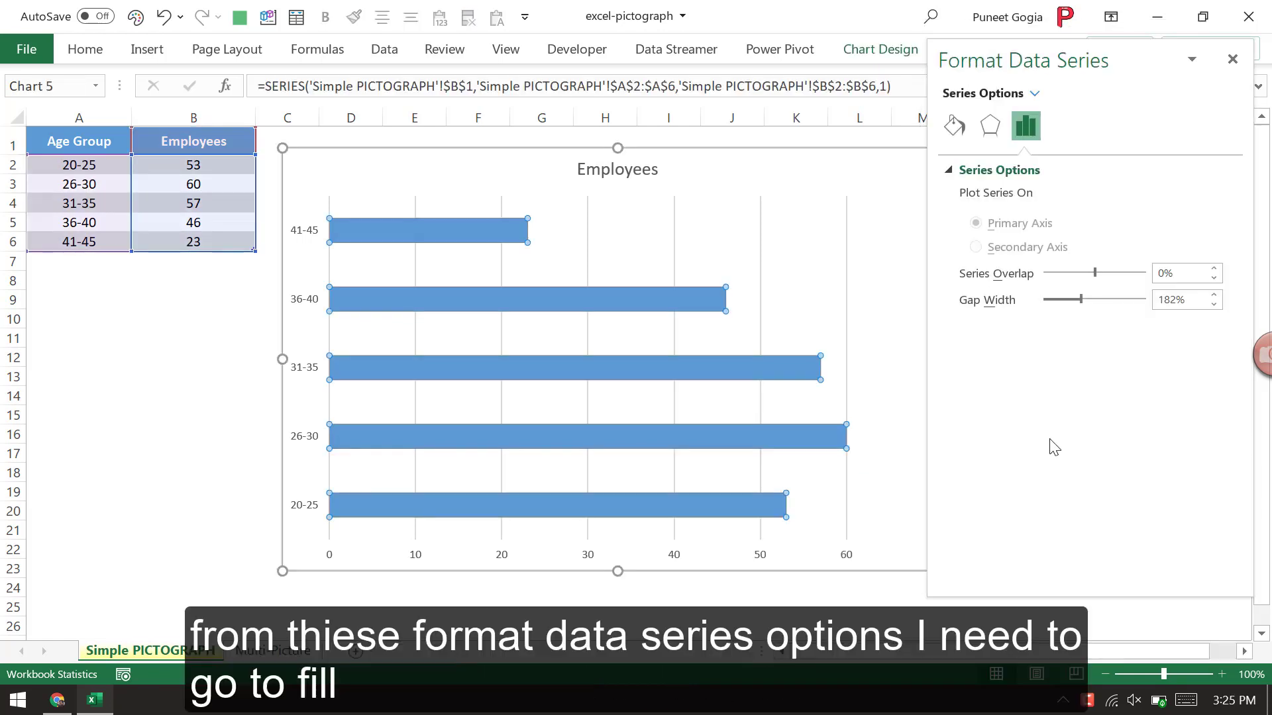
{"action": "left_click", "coordinate": [955, 127]}
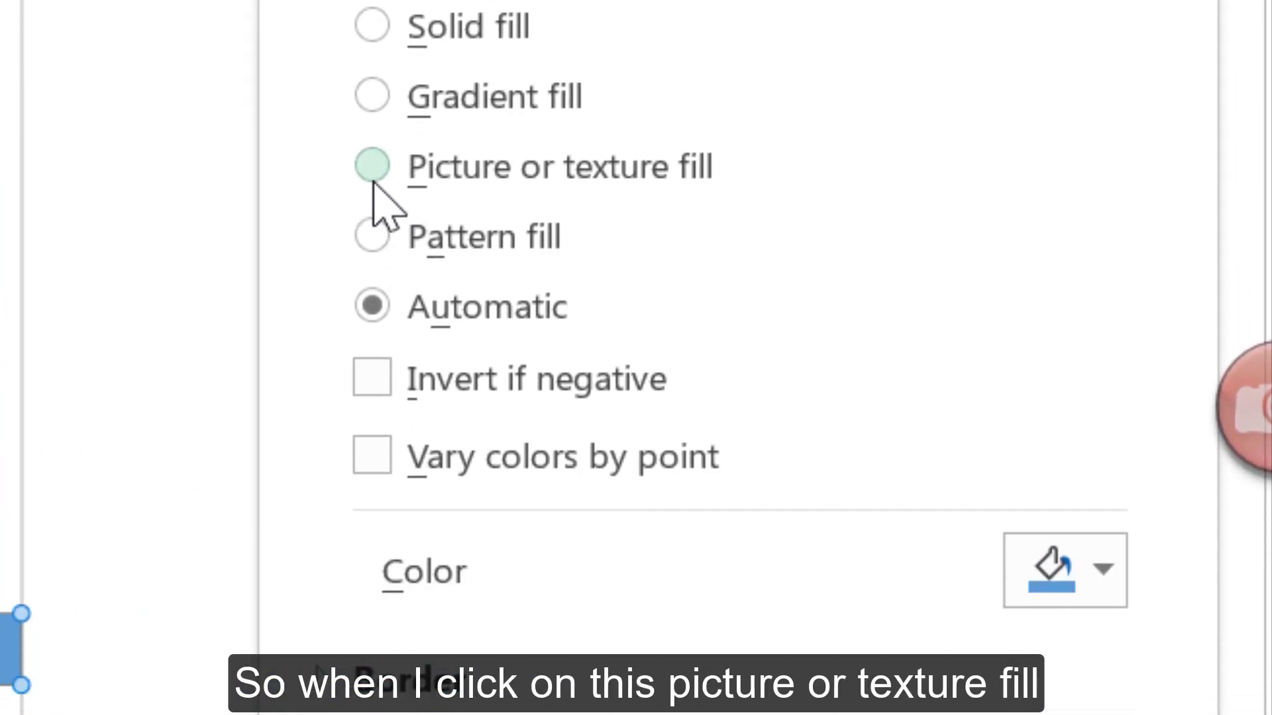
{"action": "left_click", "coordinate": [372, 183]}
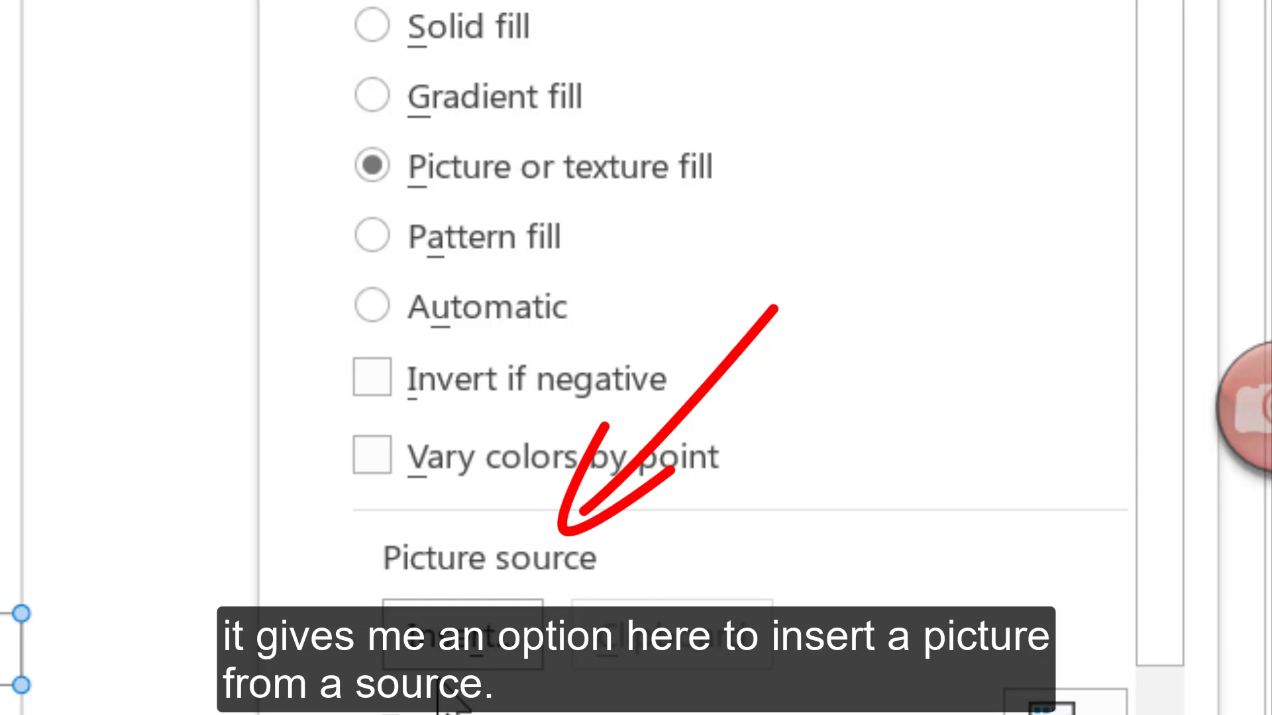
{"action": "left_click", "coordinate": [468, 652]}
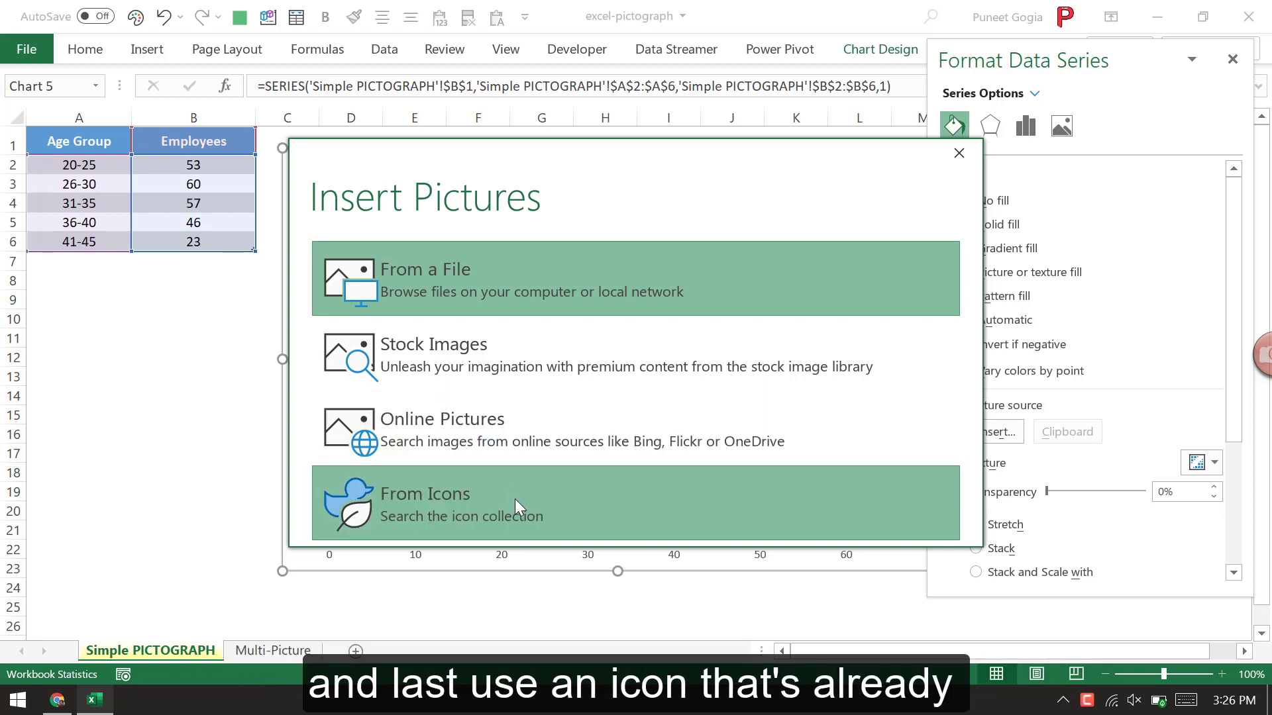
{"action": "left_click", "coordinate": [514, 499]}
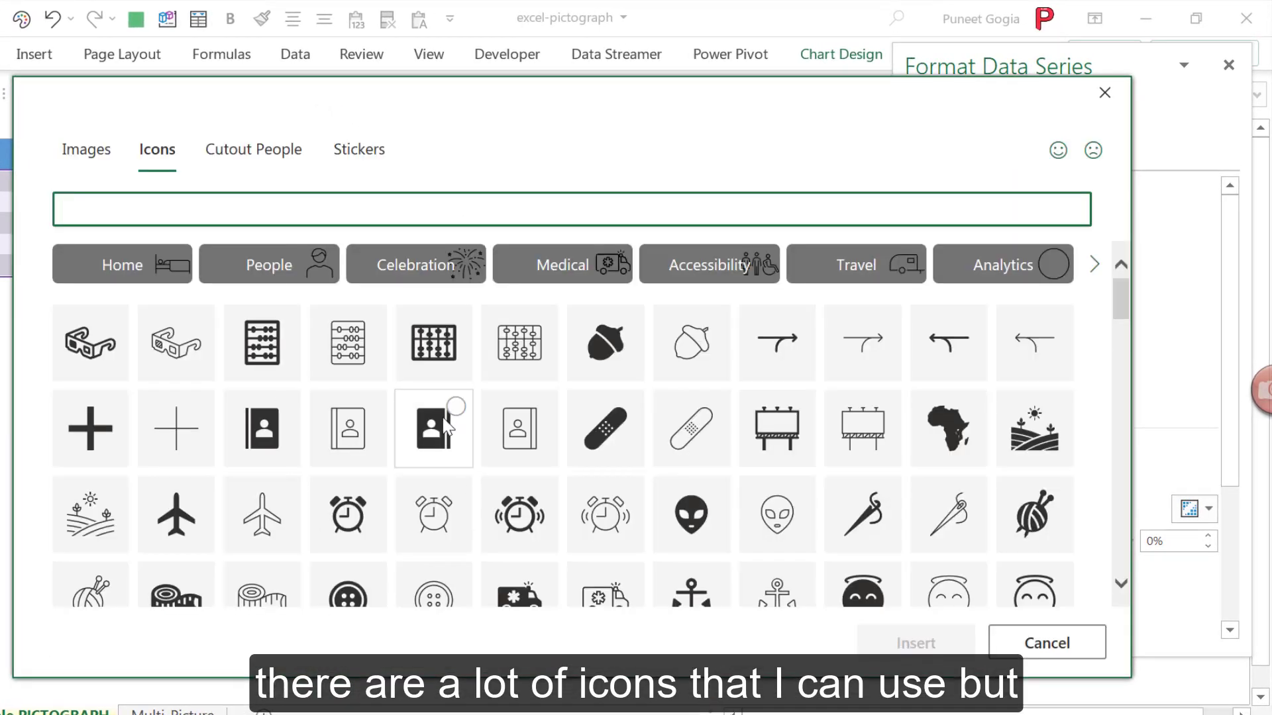
{"action": "scroll", "coordinate": [411, 422], "scroll_direction": "down", "scroll_amount": 3}
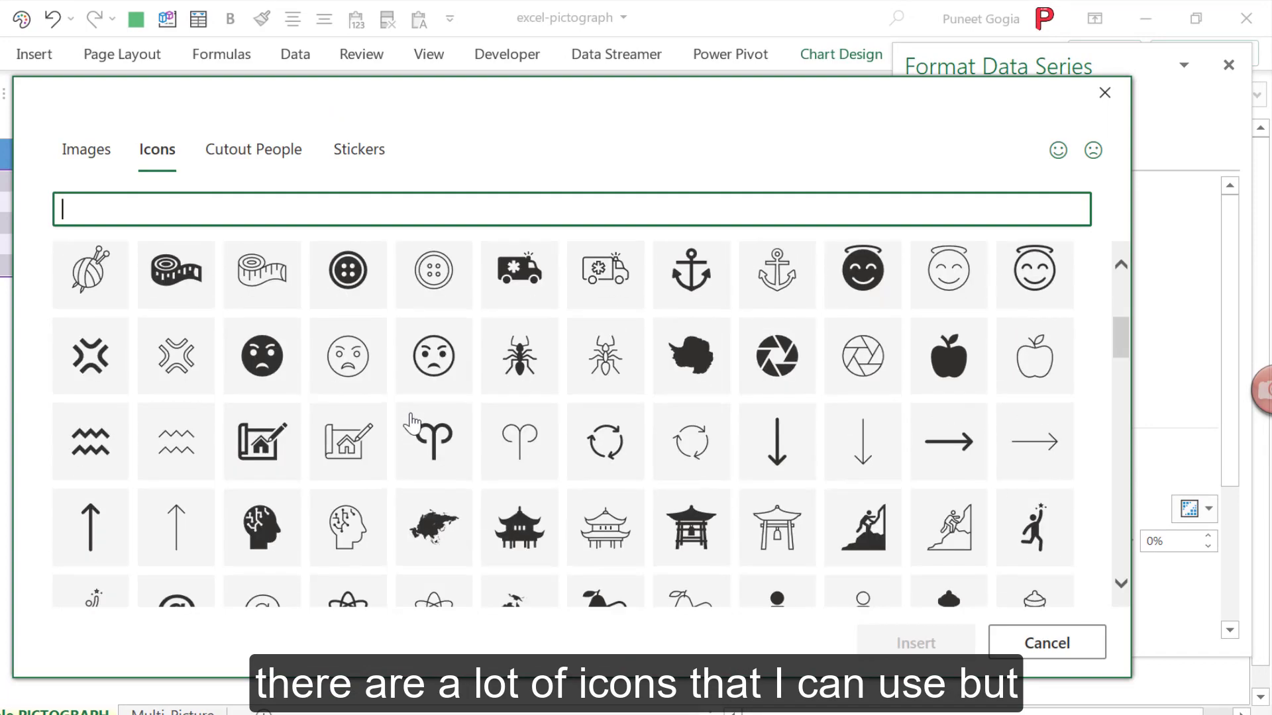
{"action": "scroll", "coordinate": [410, 422], "scroll_direction": "down", "scroll_amount": 4}
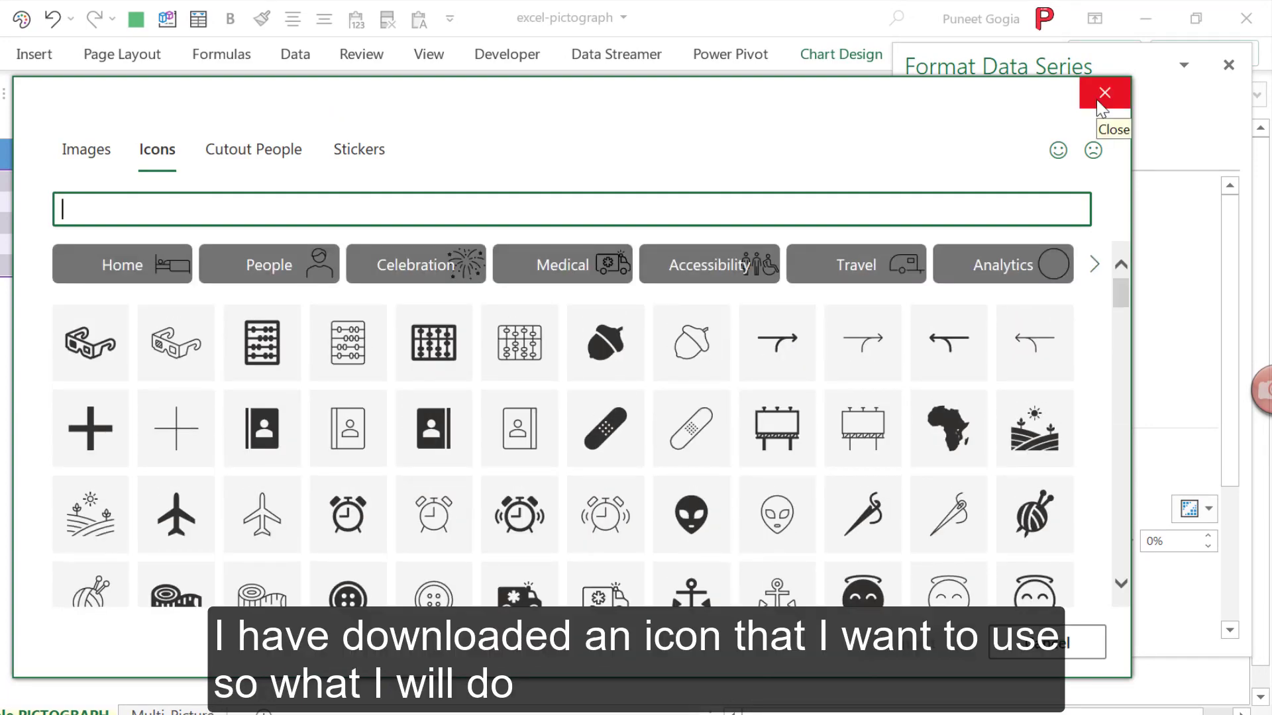
{"action": "left_click", "coordinate": [1096, 100]}
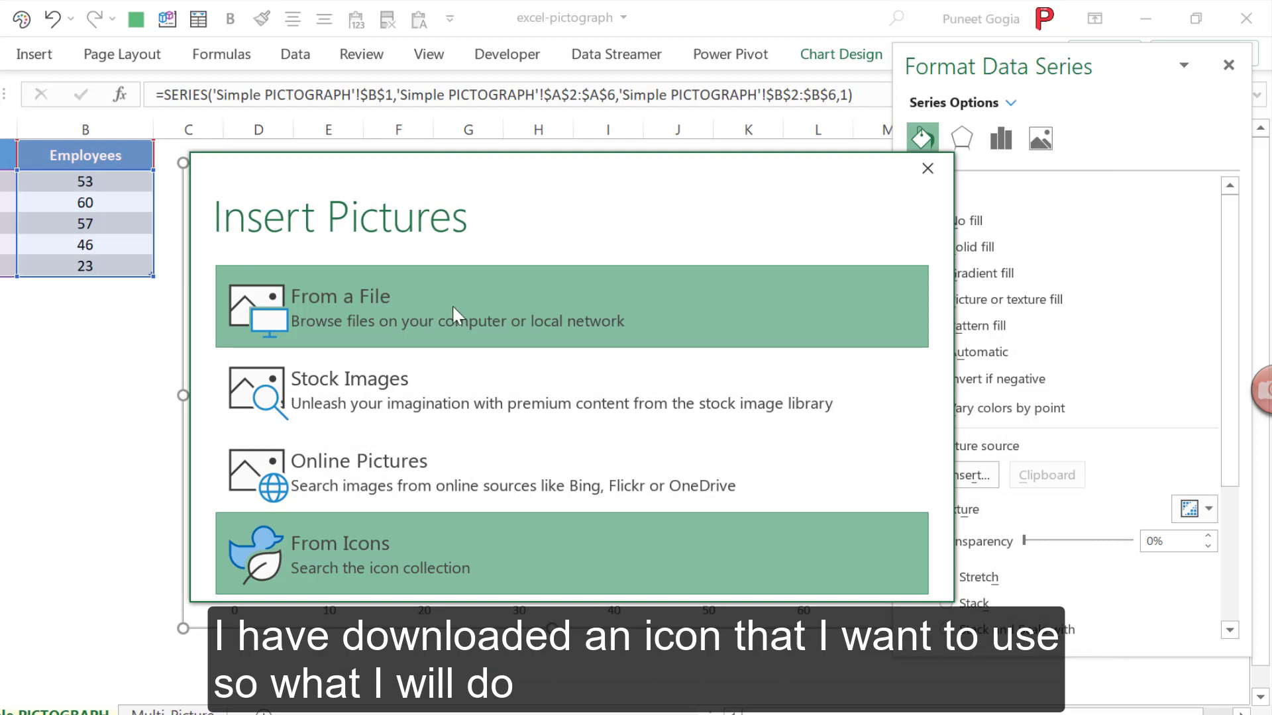
Fill the bars with the manager picture file from the Downloads folder
{"action": "left_click", "coordinate": [522, 312]}
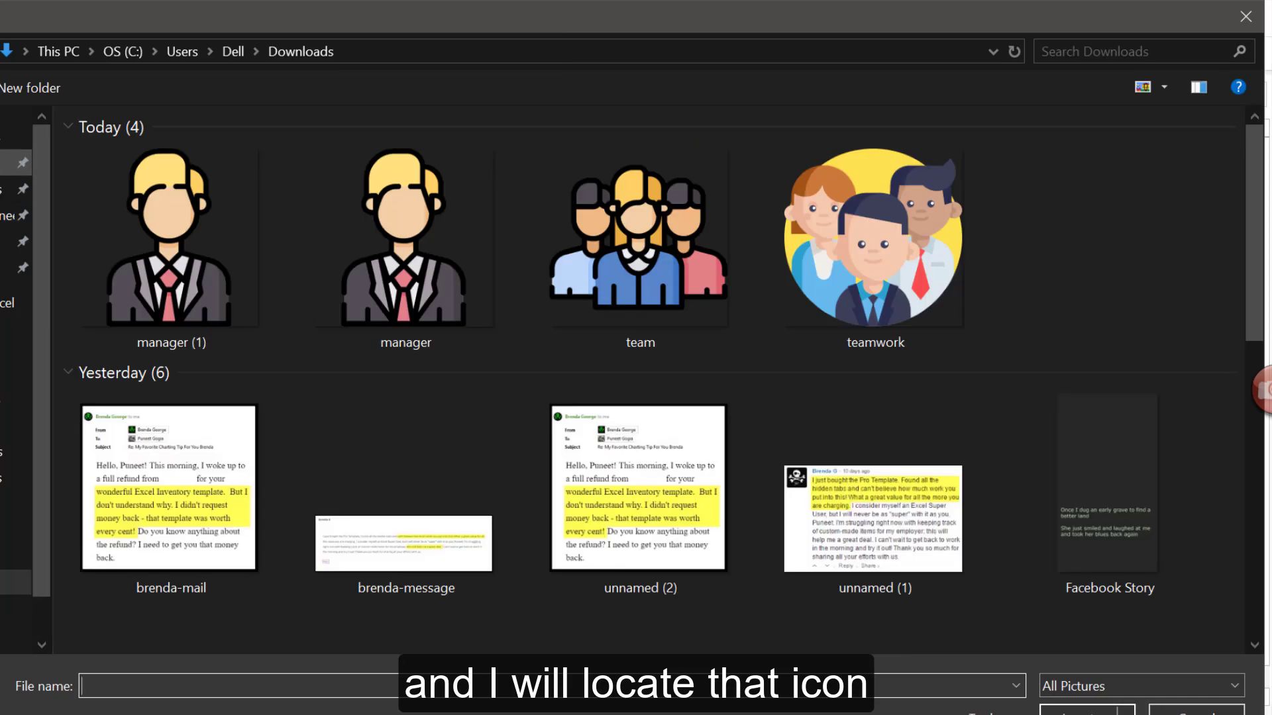
{"action": "left_click", "coordinate": [5, 163]}
{"action": "left_click", "coordinate": [5, 189]}
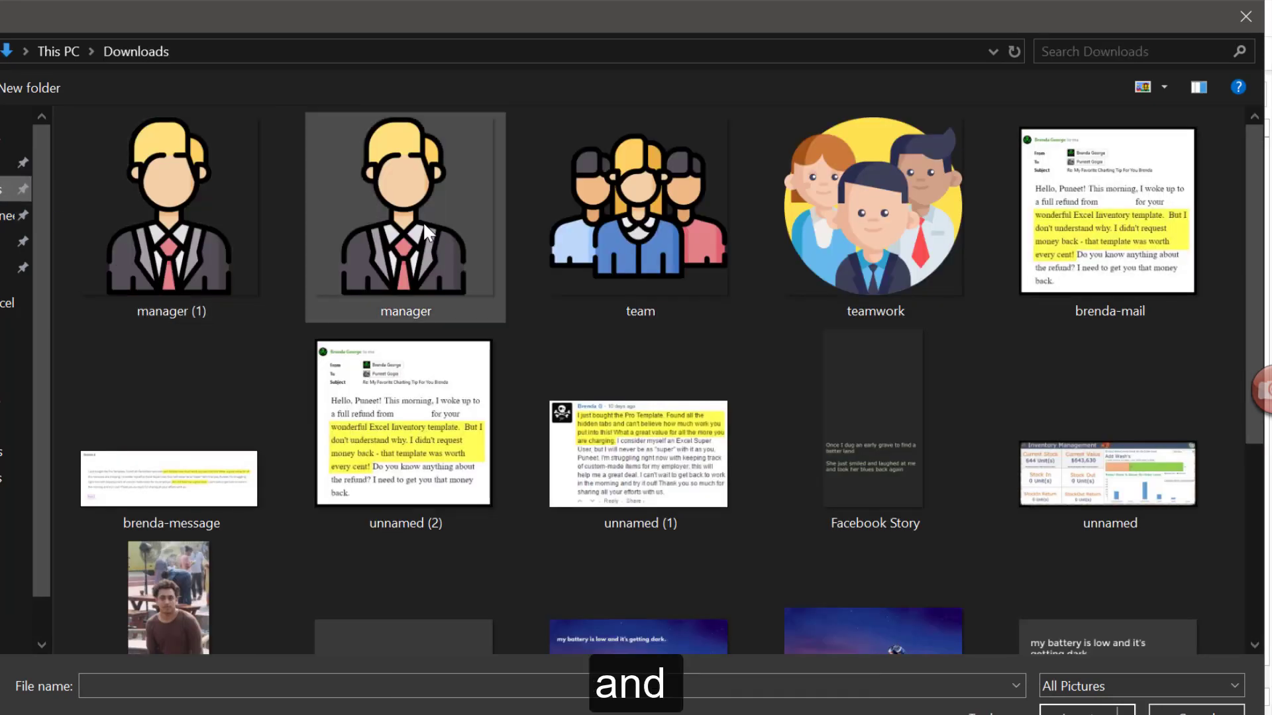
{"action": "left_click", "coordinate": [422, 222]}
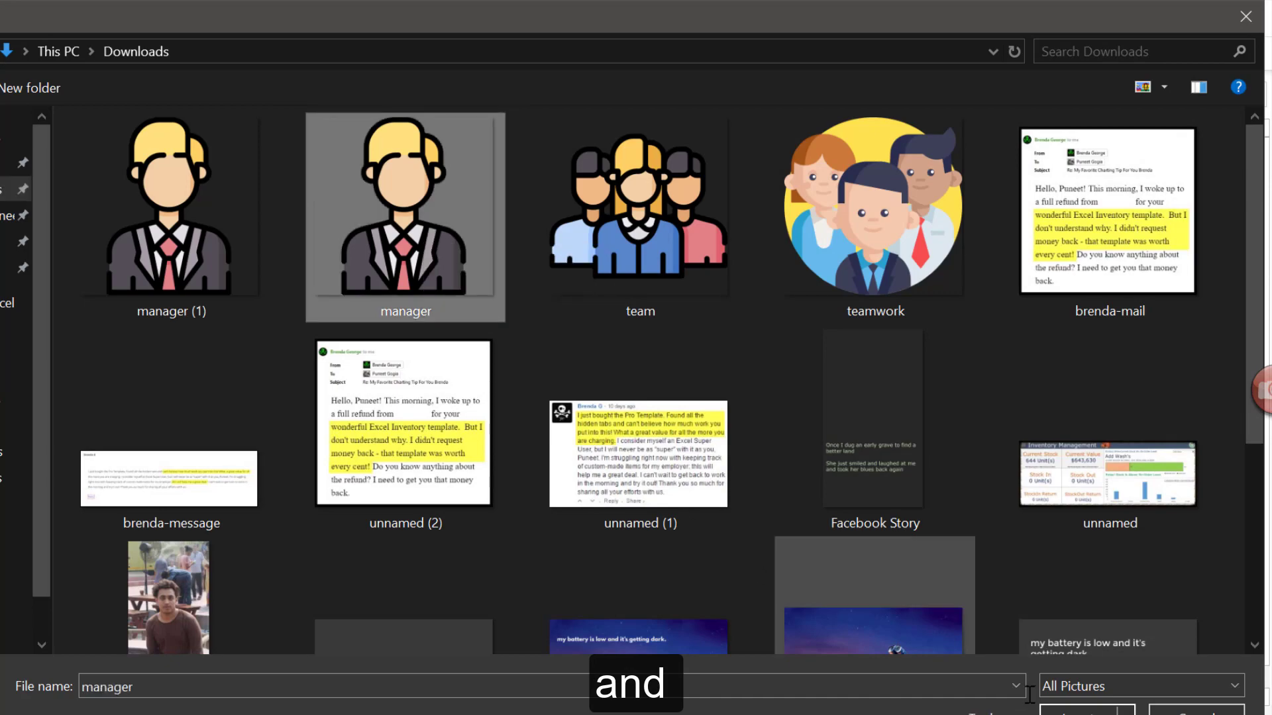
{"action": "left_click", "coordinate": [1087, 710]}
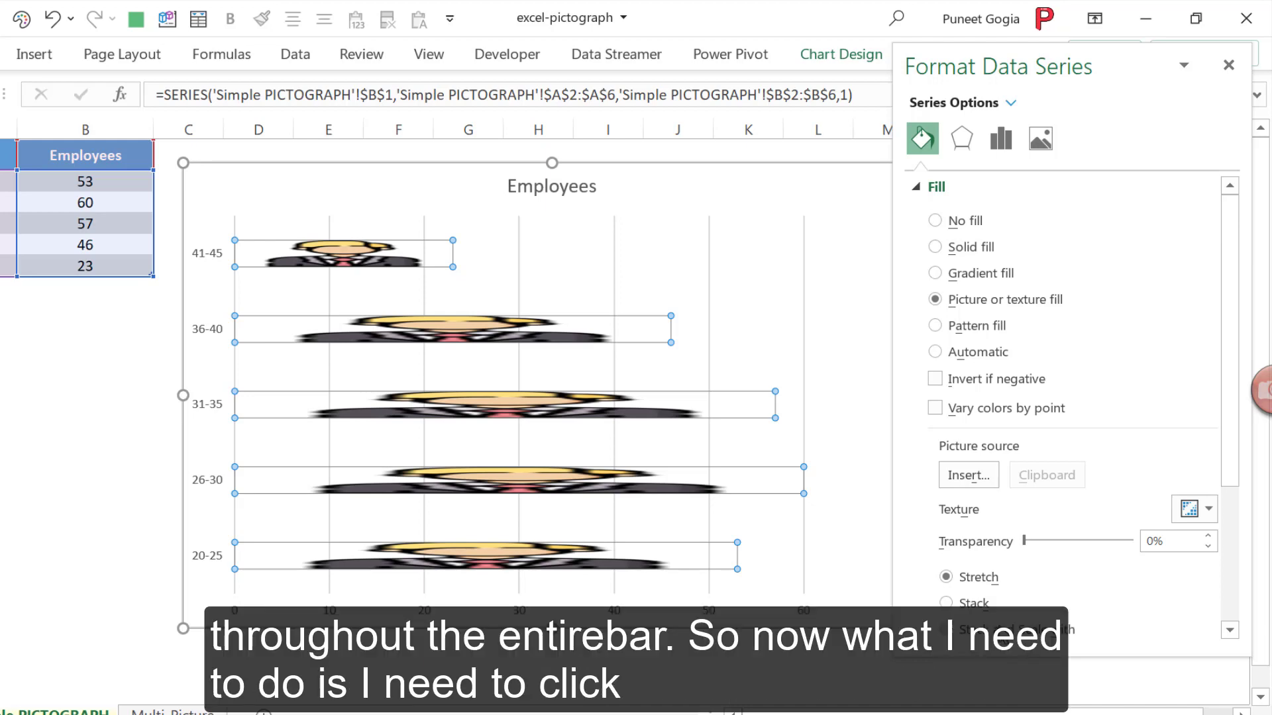
Set the bars' picture fill to Stack and deselect the chart to compare the icons with the data
{"action": "scroll", "coordinate": [1034, 510], "scroll_direction": "down", "scroll_amount": 2}
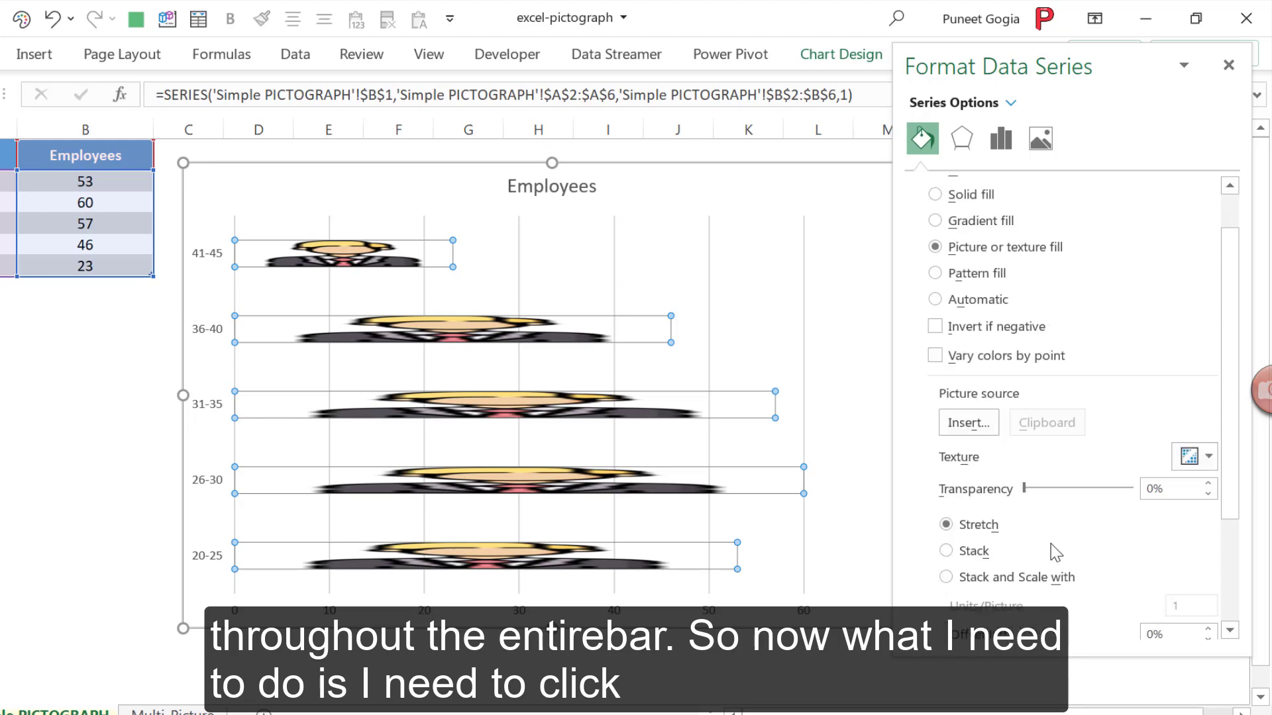
{"action": "left_click", "coordinate": [977, 556]}
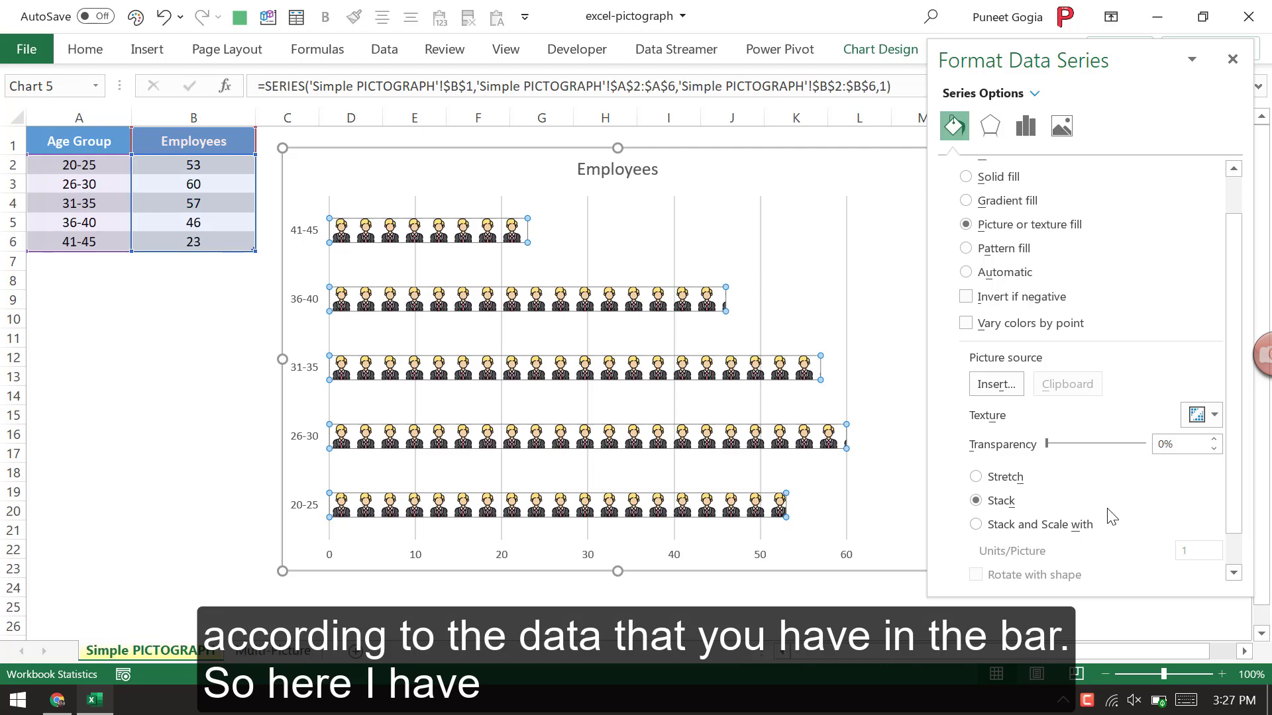
{"action": "left_click", "coordinate": [193, 396]}
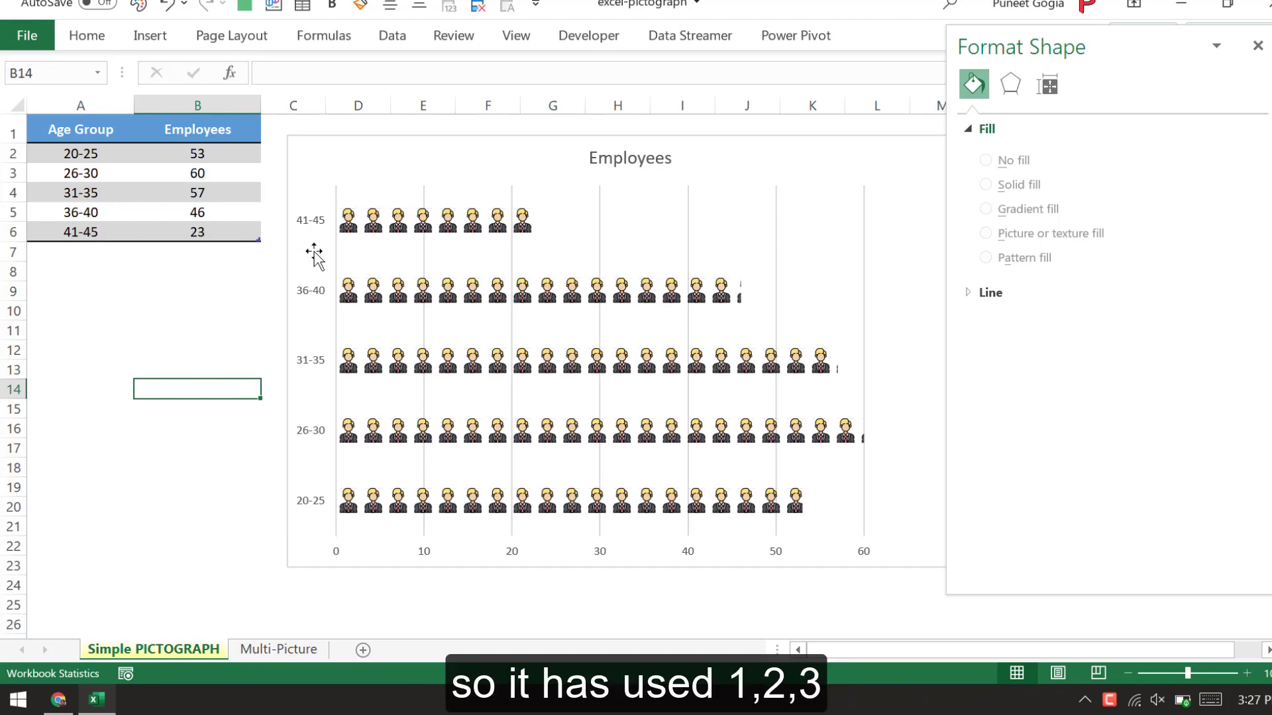
{"action": "mouse_move", "coordinate": [372, 233]}
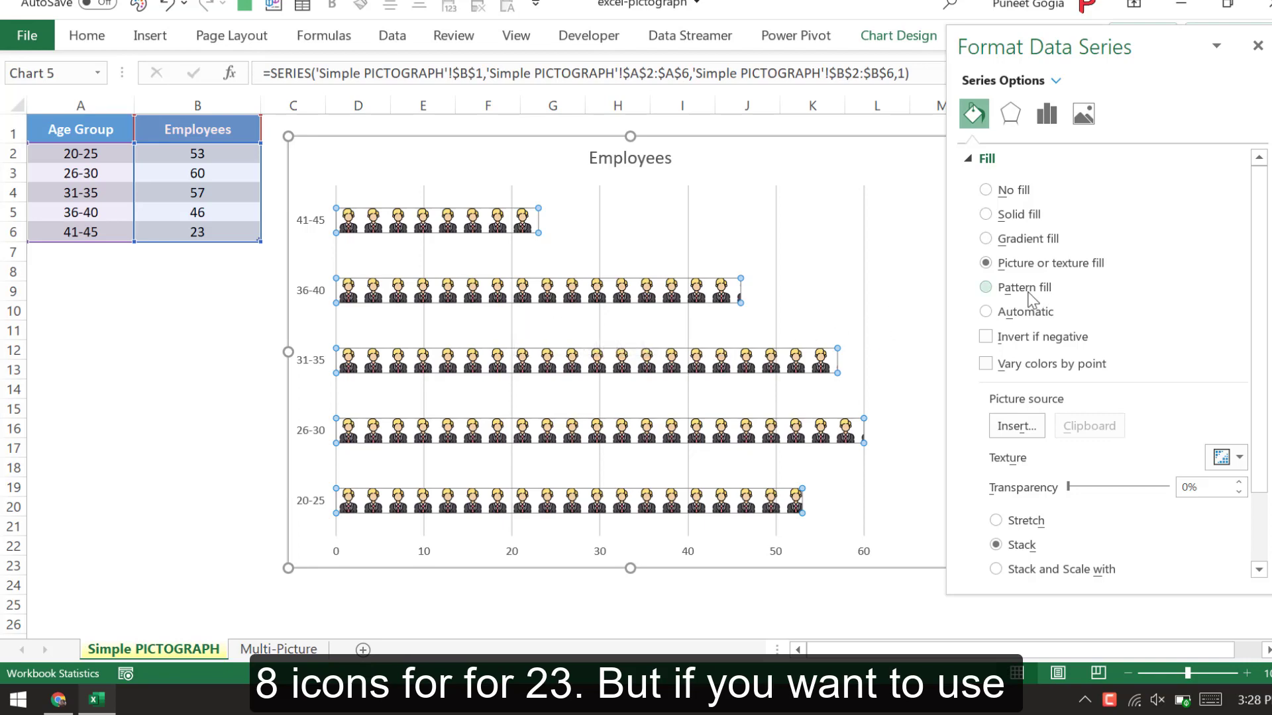
Set the bars' picture fill to Stack and Scale with 5 units per picture
{"action": "scroll", "coordinate": [1026, 311], "scroll_direction": "down", "scroll_amount": 3}
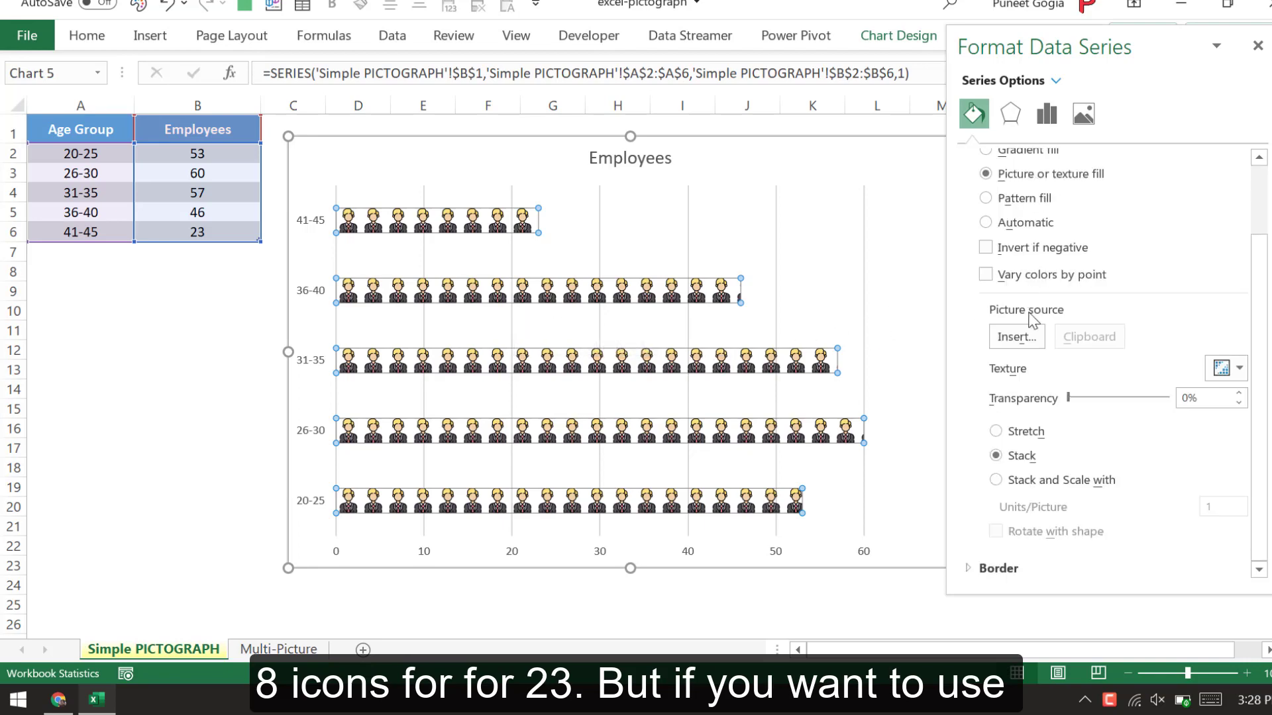
{"action": "left_click", "coordinate": [1017, 482]}
{"action": "left_click", "coordinate": [1211, 527]}
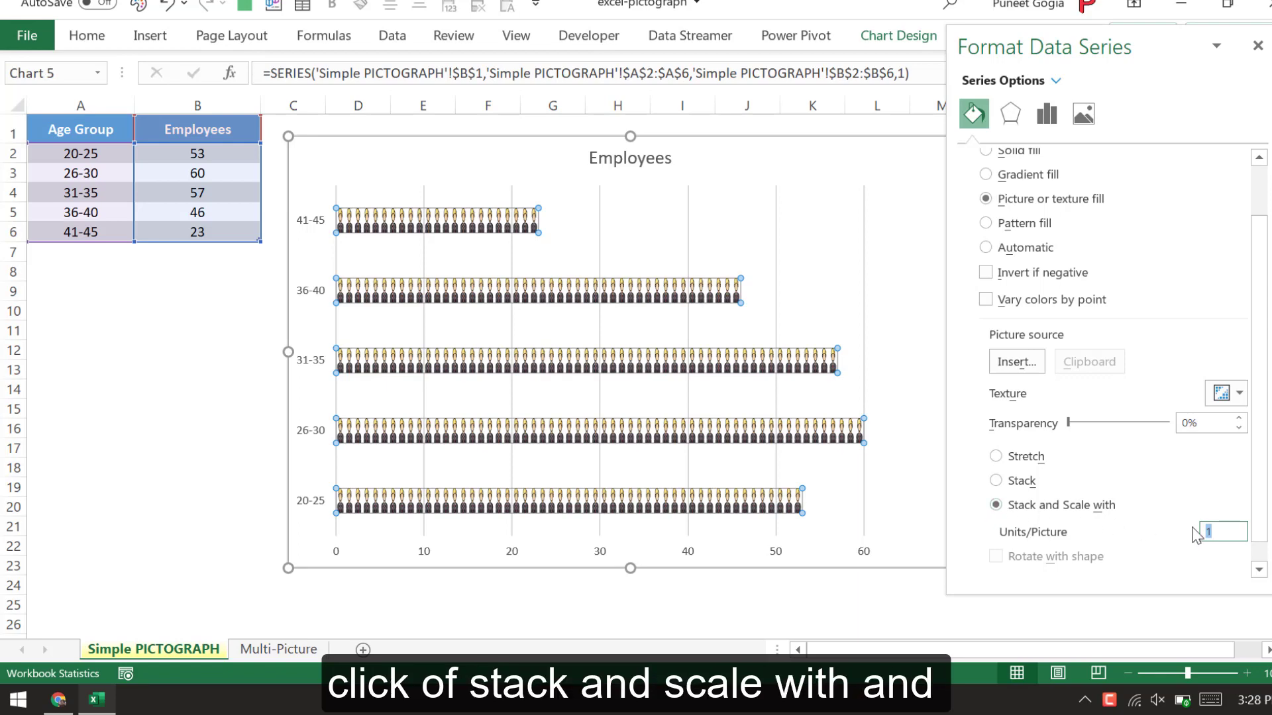
{"action": "type", "text": "5"}
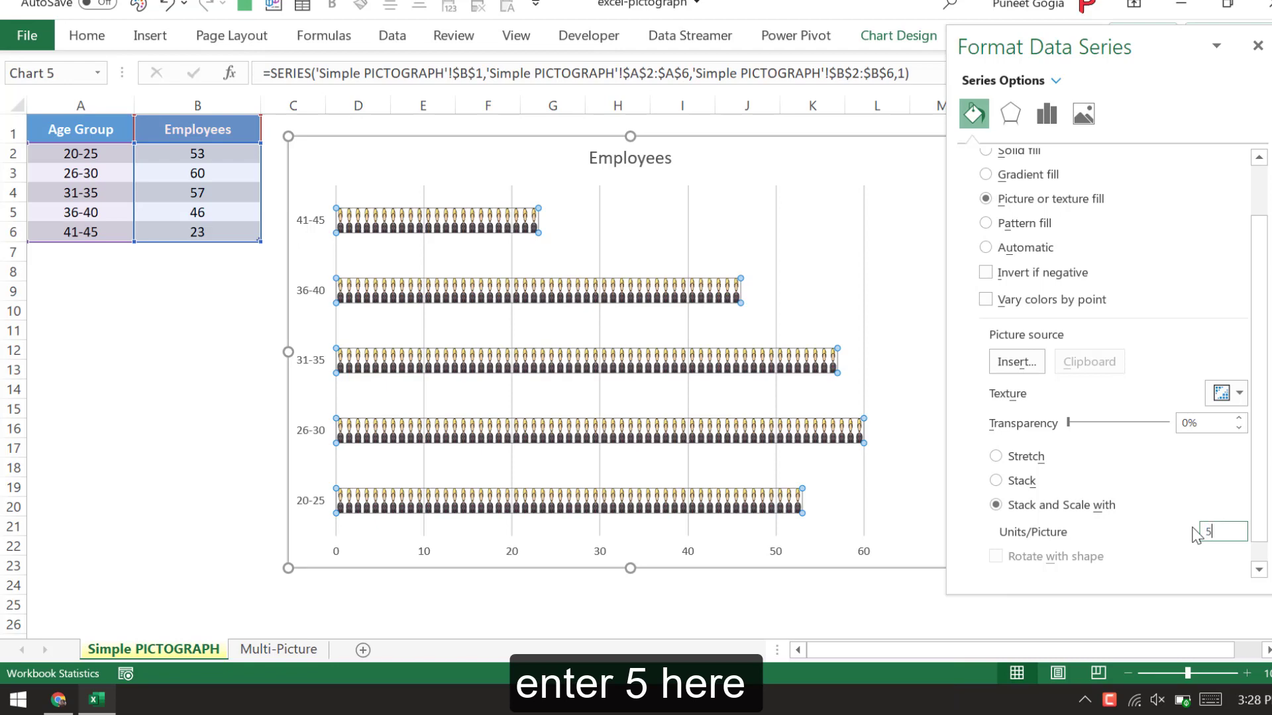
{"action": "left_click", "coordinate": [1036, 513]}
{"action": "scroll", "coordinate": [1039, 518], "scroll_direction": "down", "scroll_amount": 1}
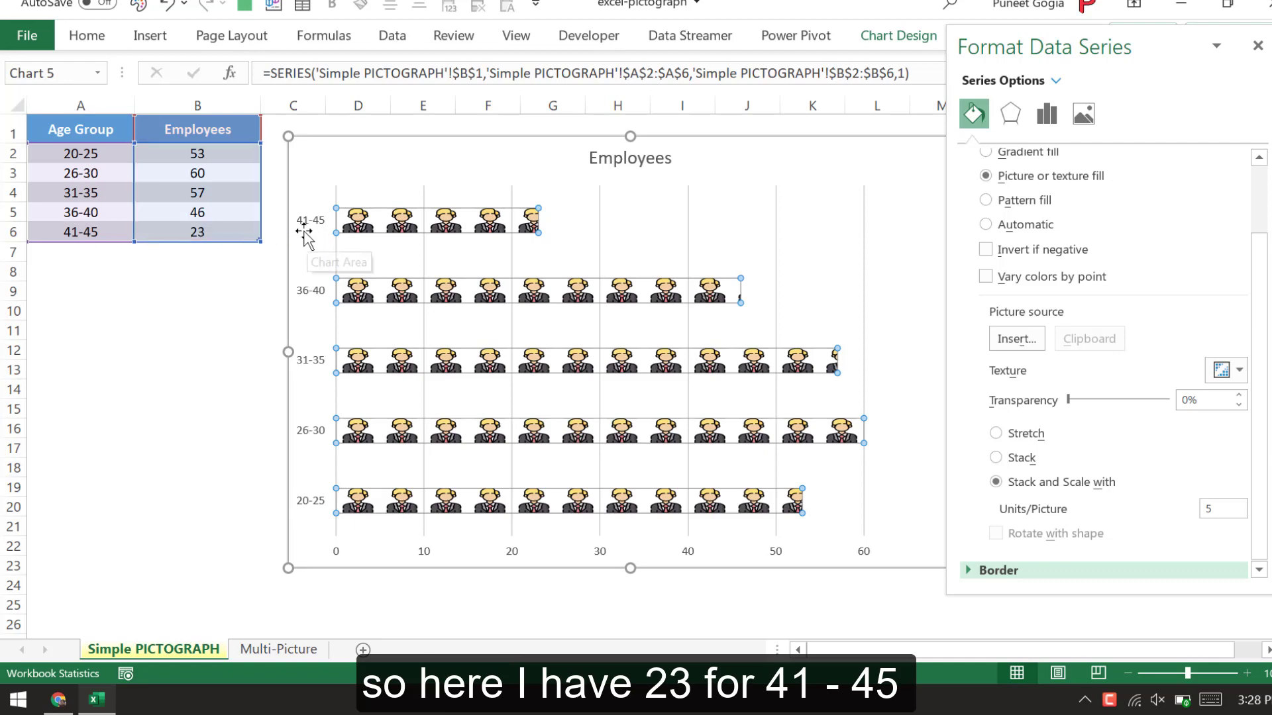
{"action": "mouse_move", "coordinate": [363, 240]}
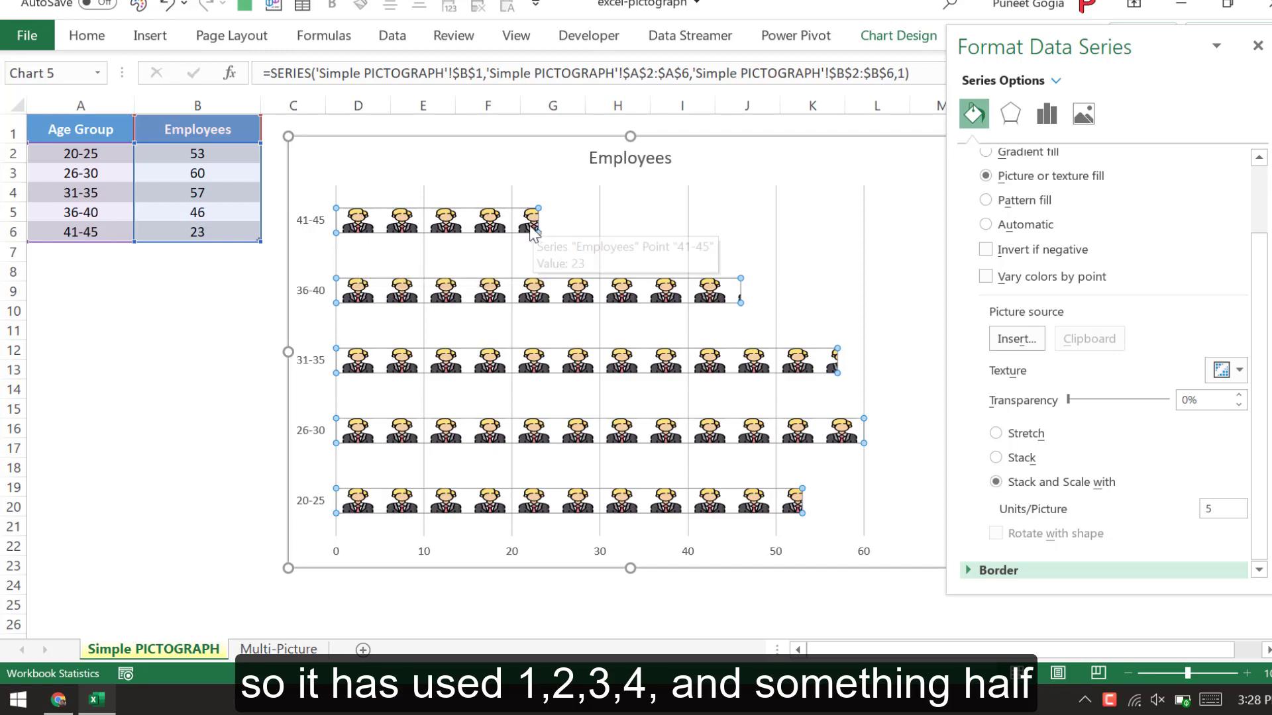
{"action": "mouse_move", "coordinate": [531, 229]}
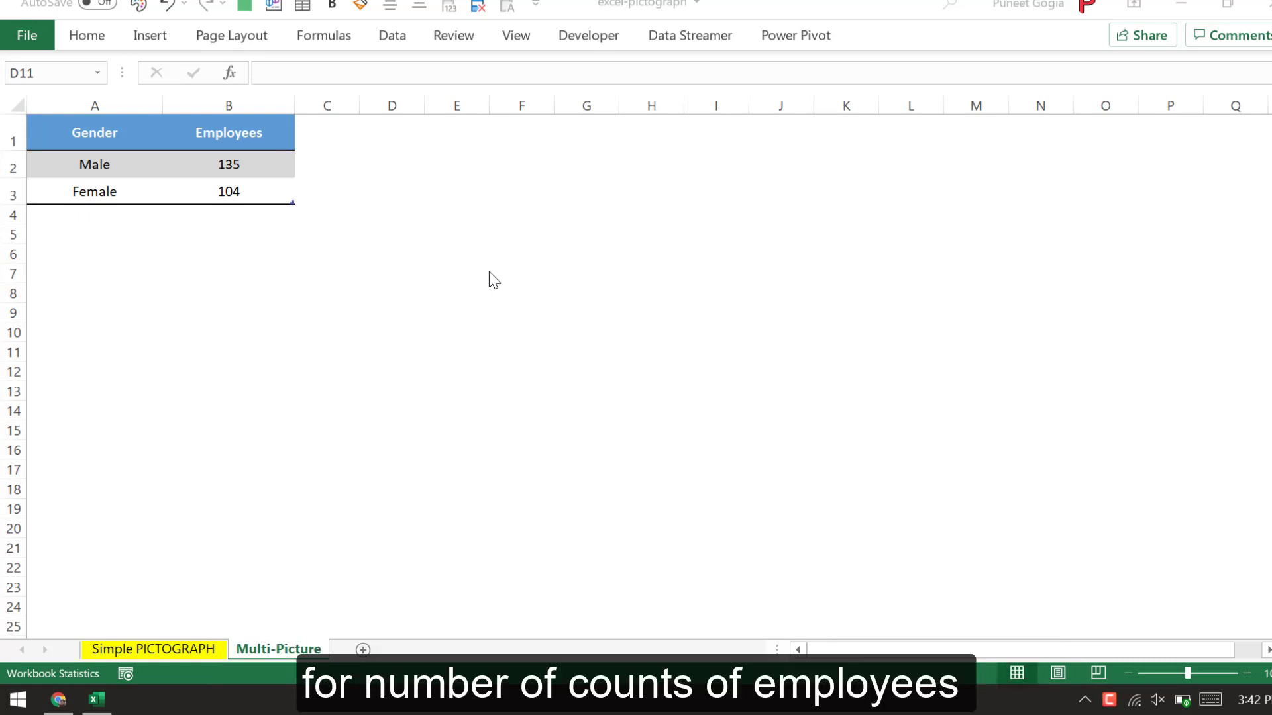
Insert a 2-D clustered bar chart of A1:B3 on the Multi-Picture sheet, widened and placed beside the gender table
{"action": "left_click", "coordinate": [90, 146]}
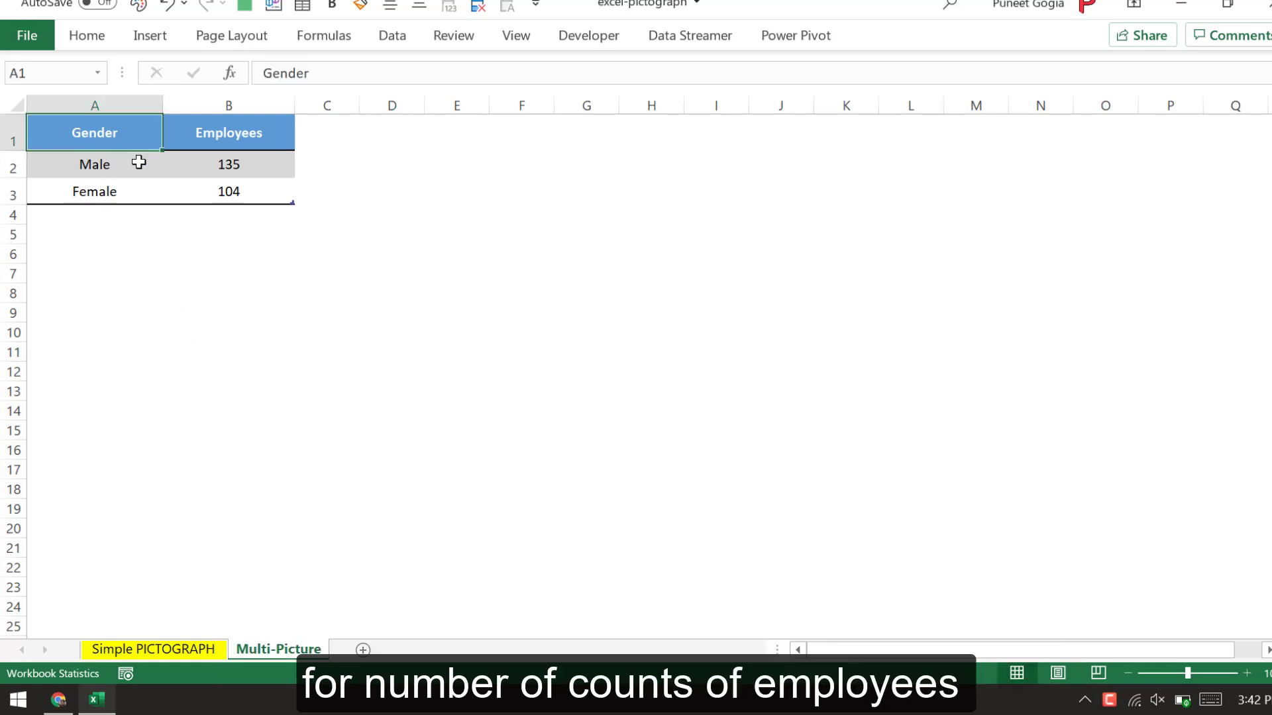
{"action": "left_click_drag", "start_coordinate": [138, 162], "coordinate": [247, 188]}
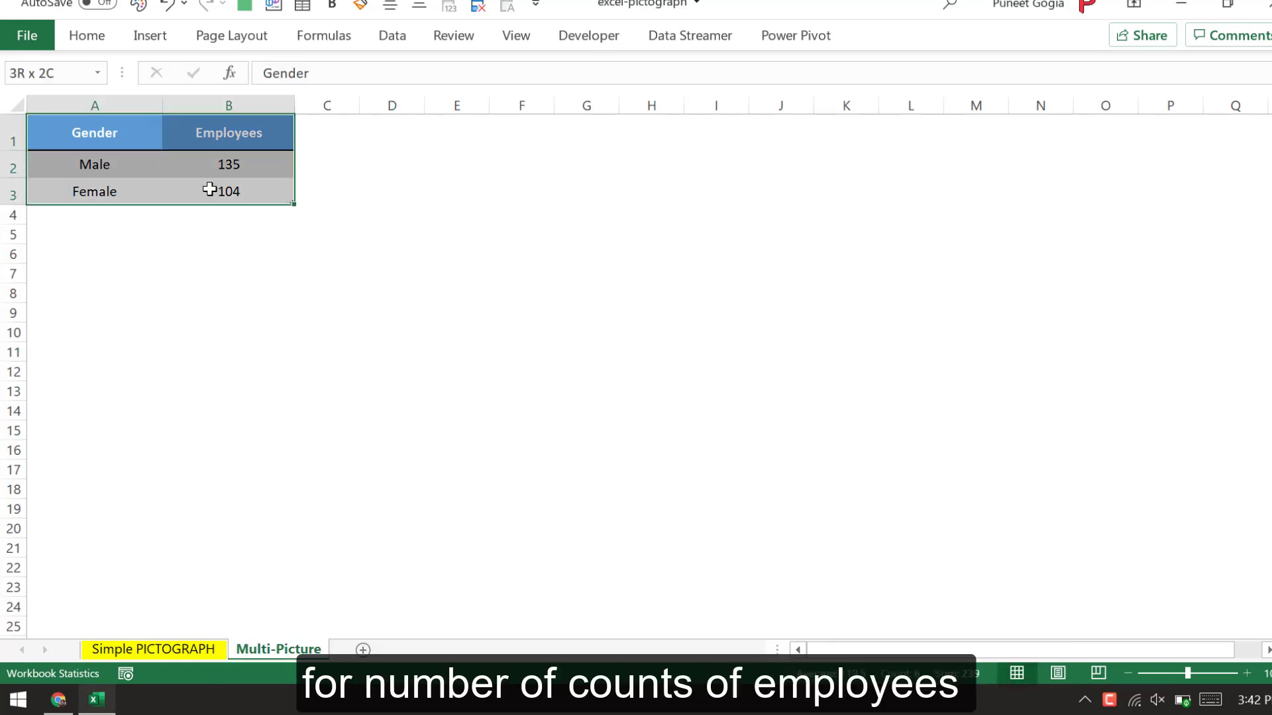
{"action": "left_click", "coordinate": [150, 40]}
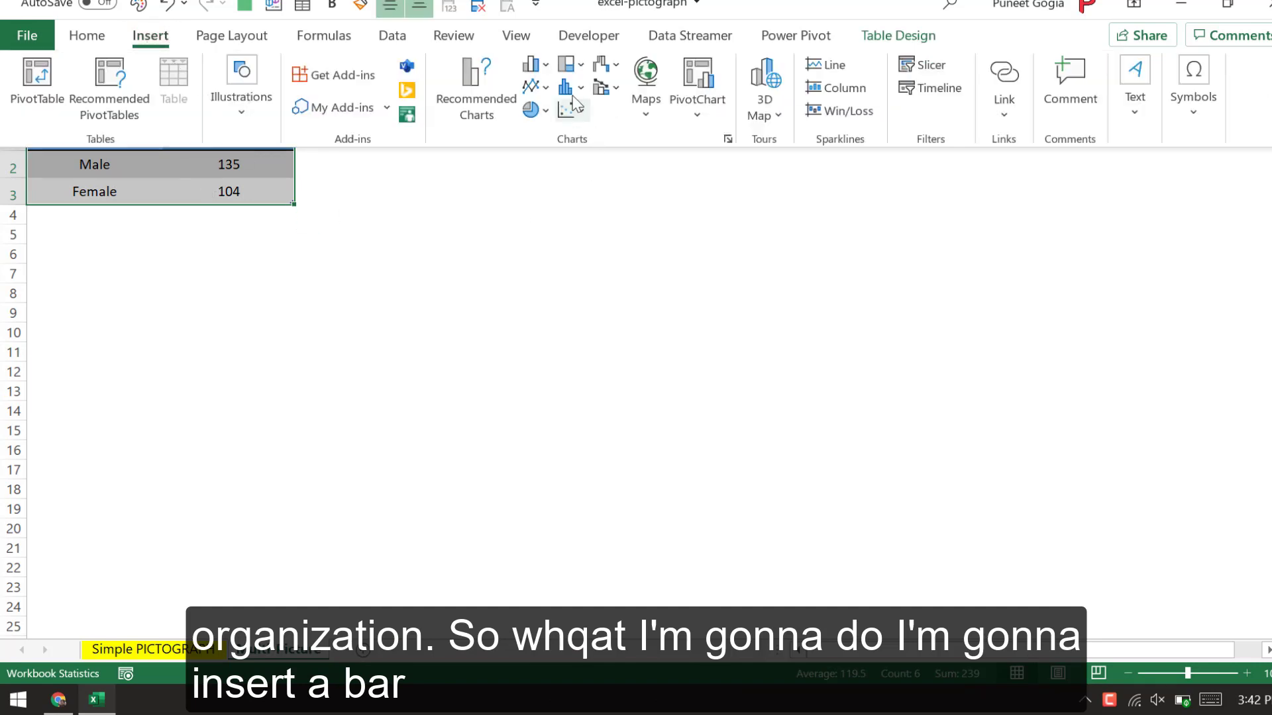
{"action": "left_click", "coordinate": [547, 65]}
{"action": "left_click", "coordinate": [549, 333]}
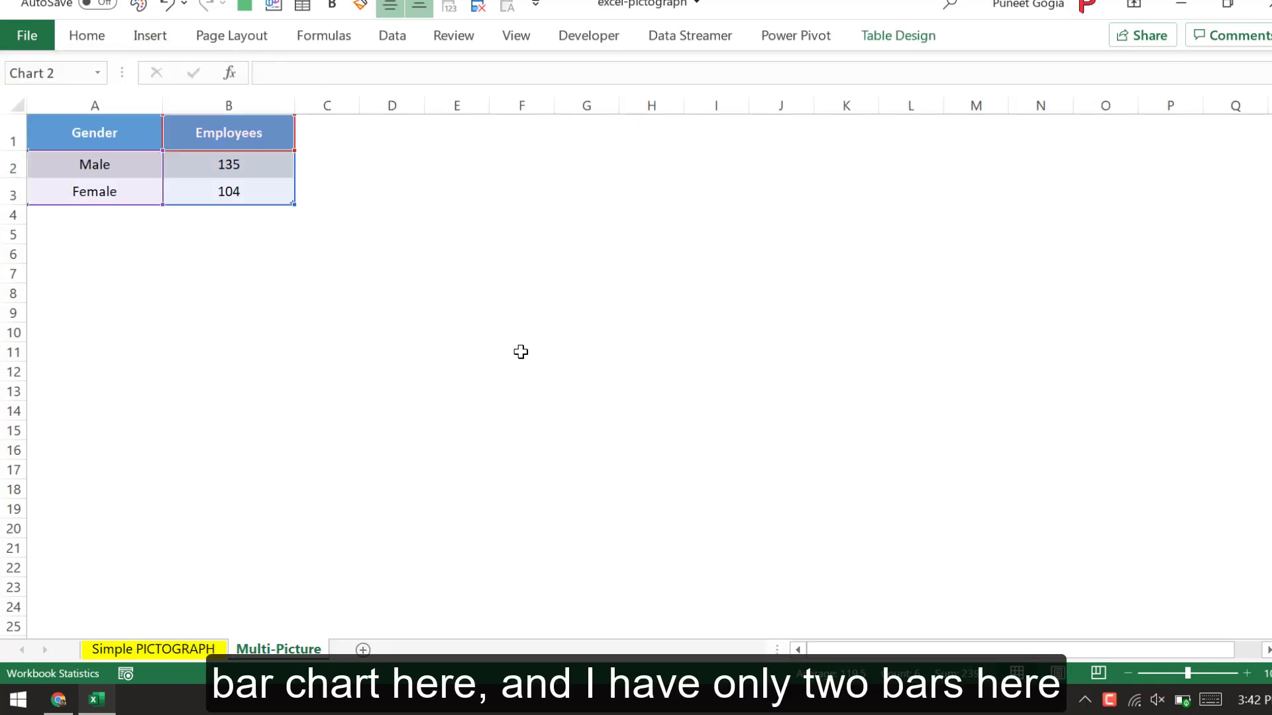
{"action": "left_click_drag", "start_coordinate": [516, 240], "coordinate": [460, 176]}
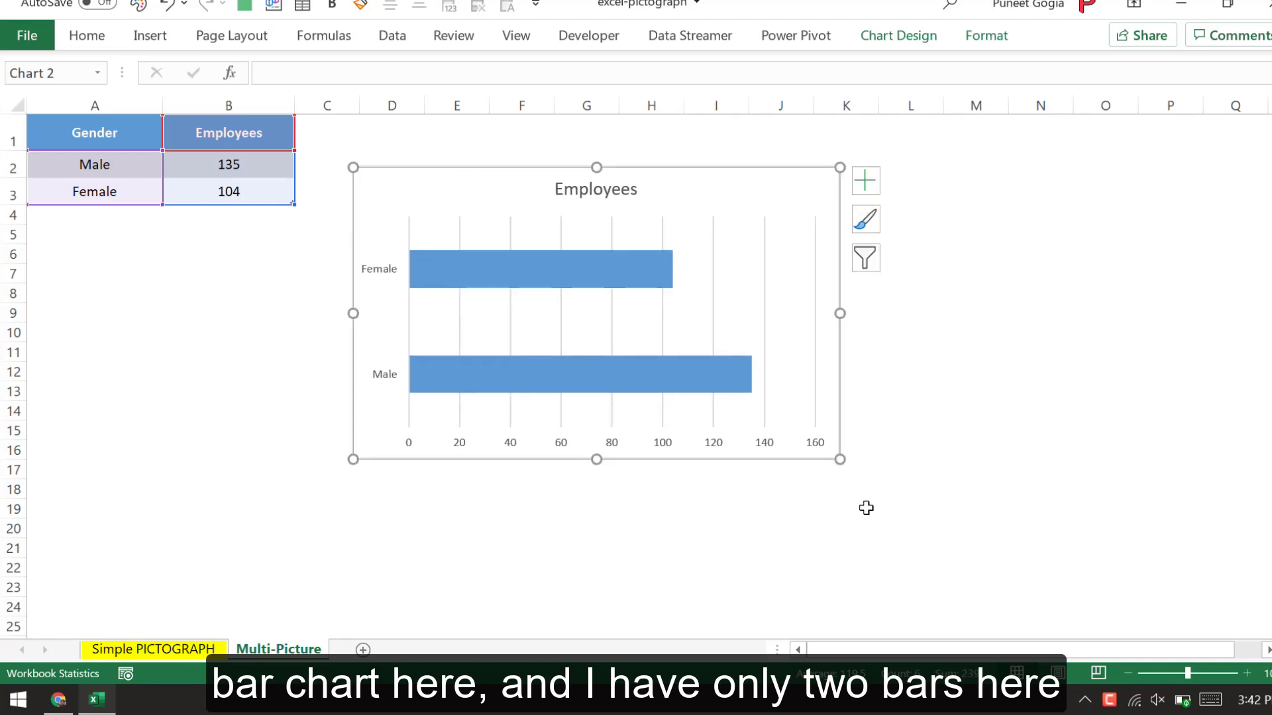
{"action": "left_click_drag", "start_coordinate": [839, 459], "coordinate": [1105, 475]}
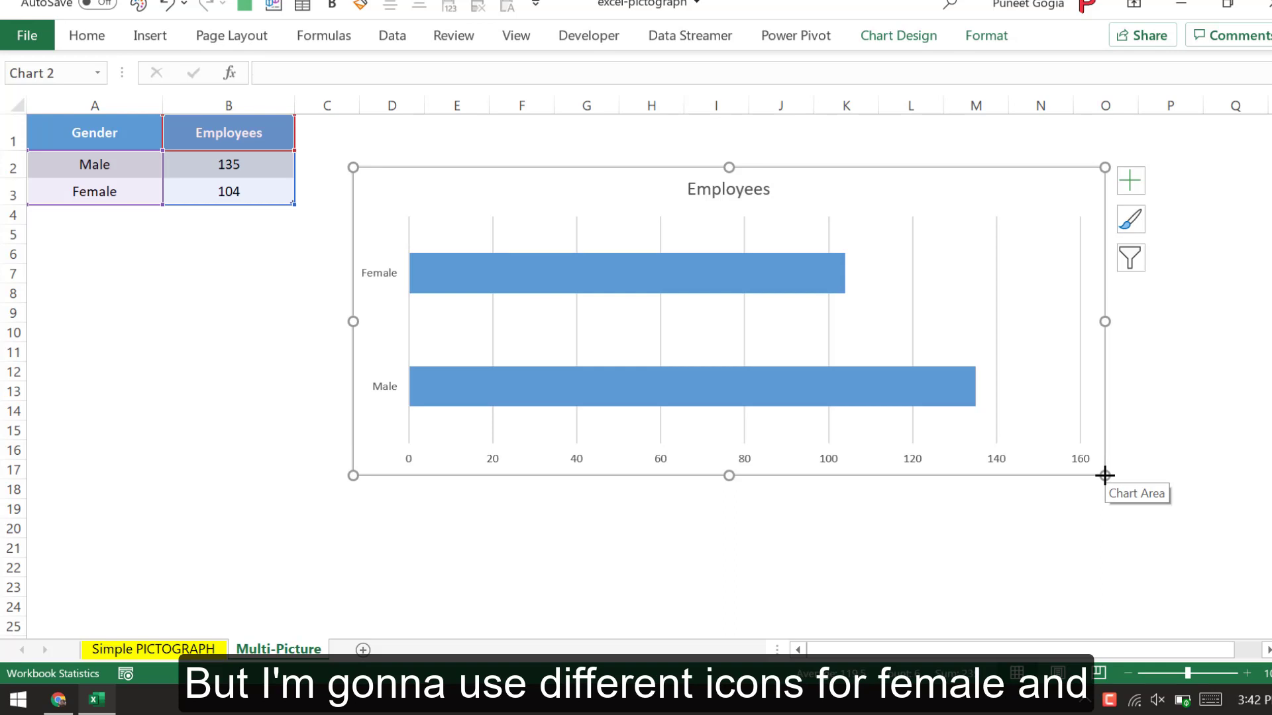
Select only the Female bar and change its fill to a picture or texture fill
{"action": "left_click", "coordinate": [497, 287]}
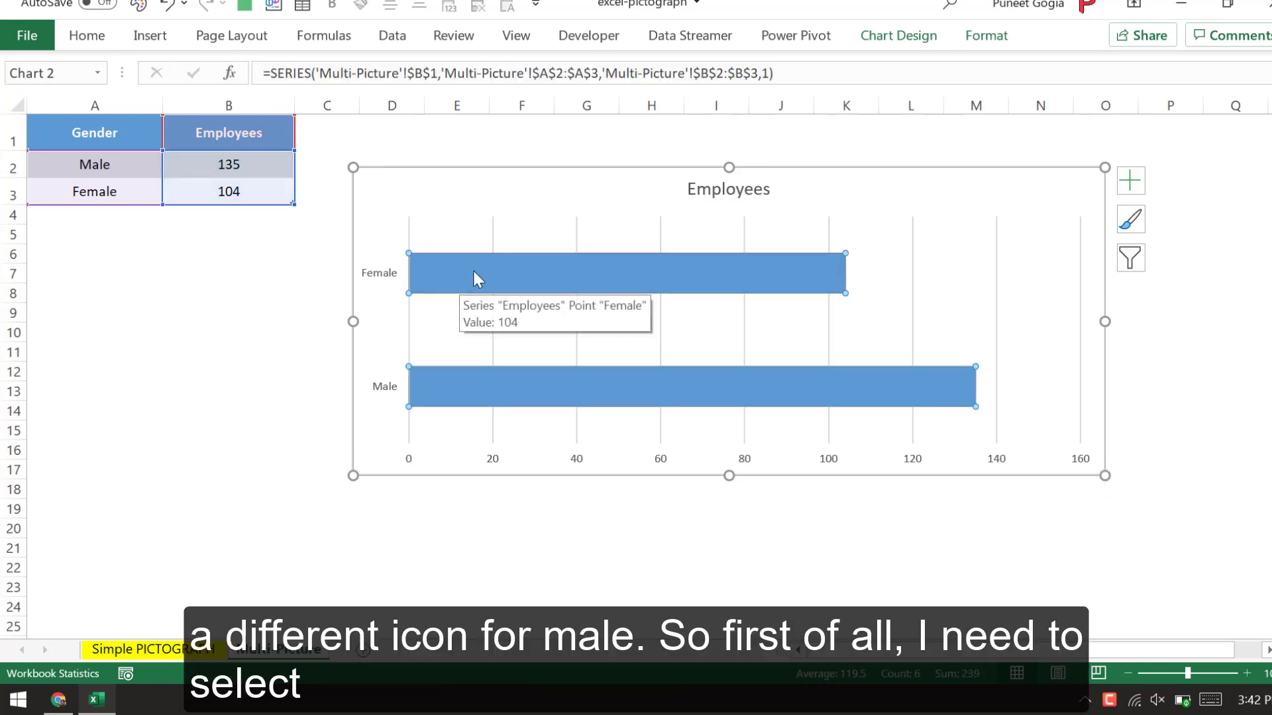
{"action": "left_click", "coordinate": [474, 273]}
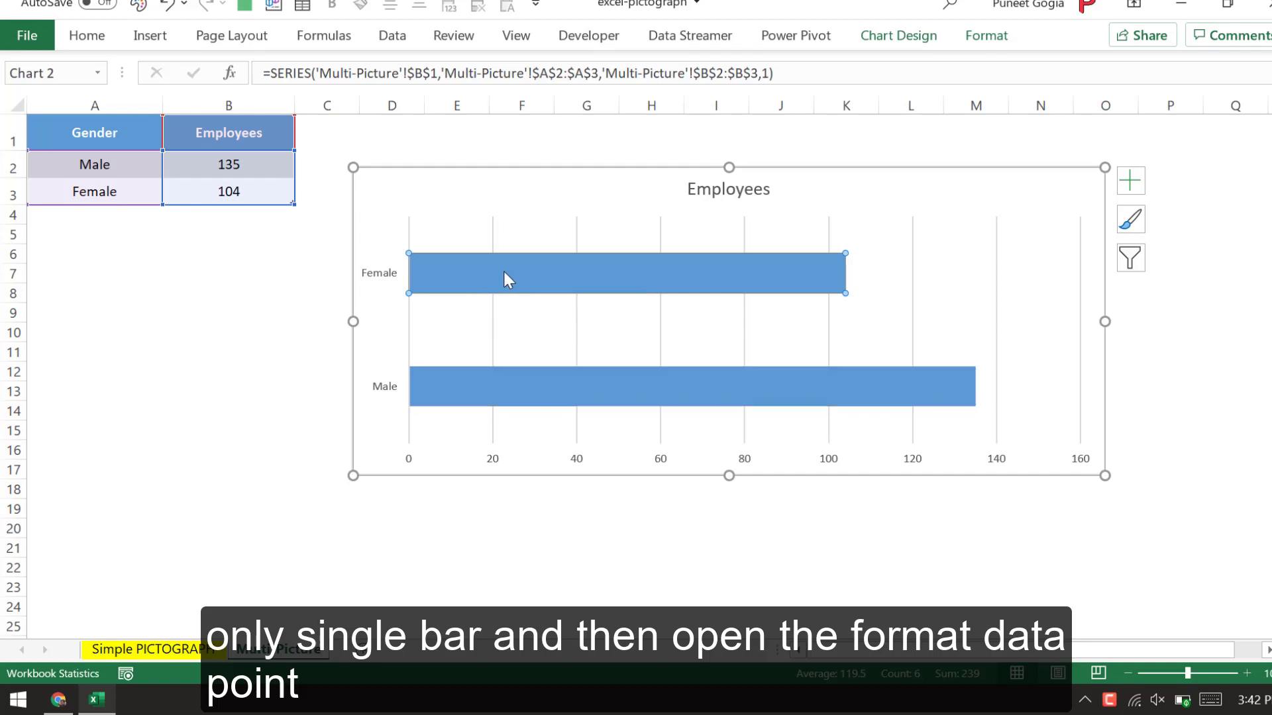
{"action": "right_click", "coordinate": [504, 272]}
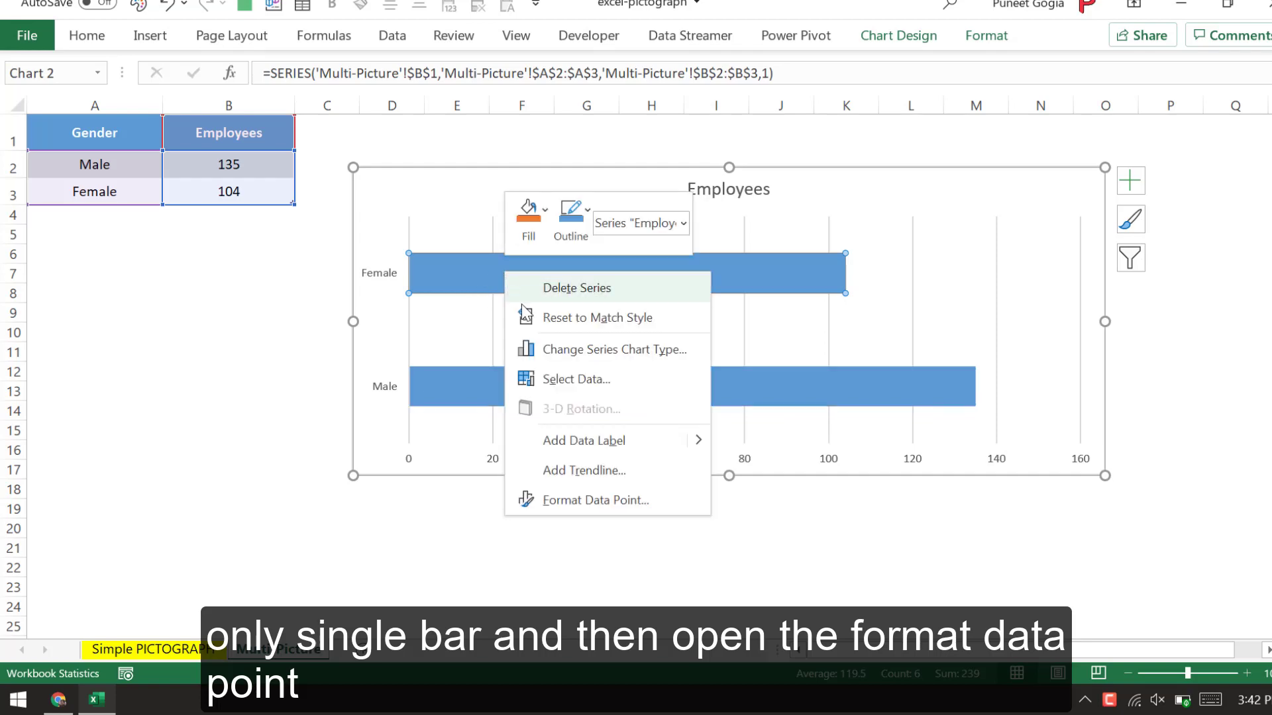
{"action": "left_click", "coordinate": [584, 511]}
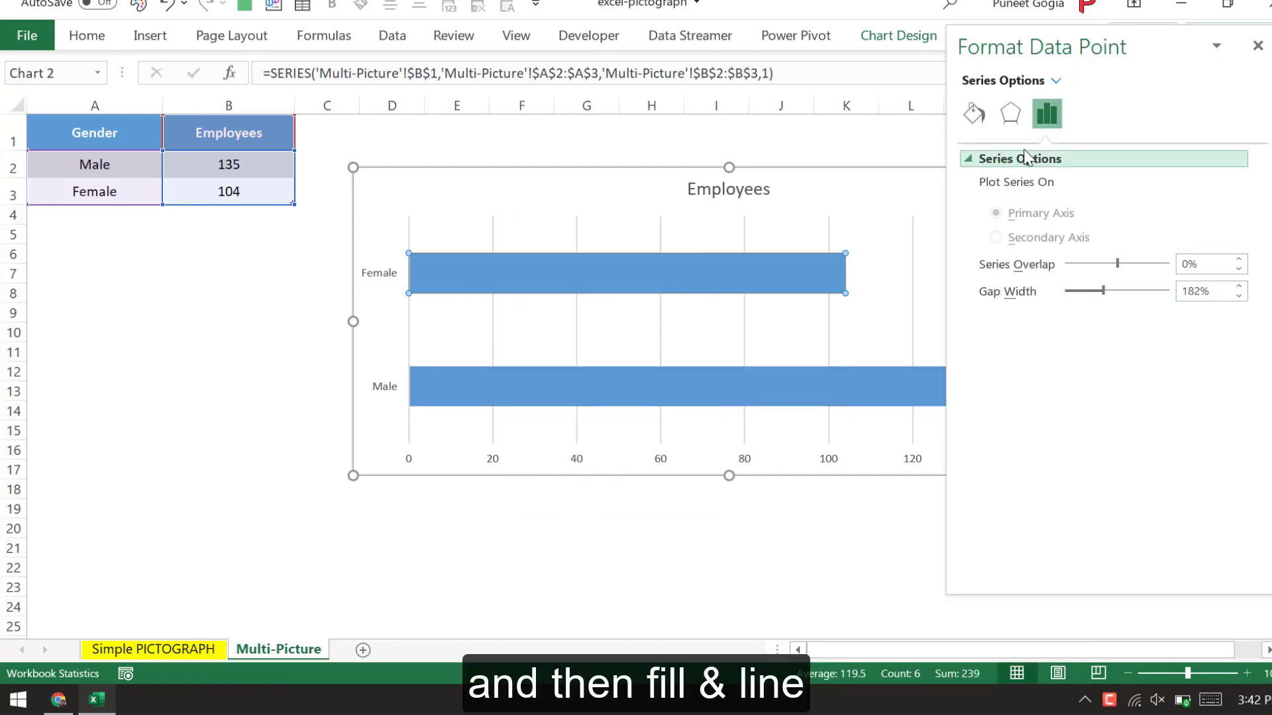
{"action": "left_click", "coordinate": [973, 118]}
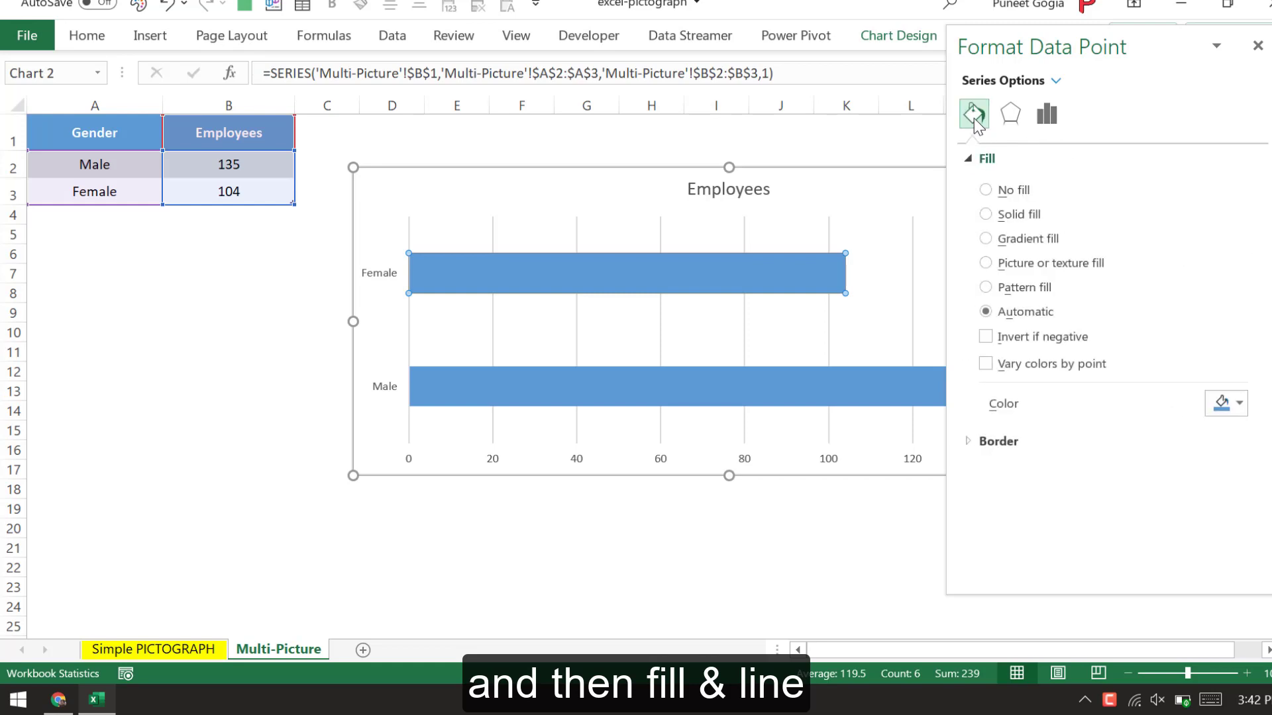
{"action": "left_click", "coordinate": [985, 263]}
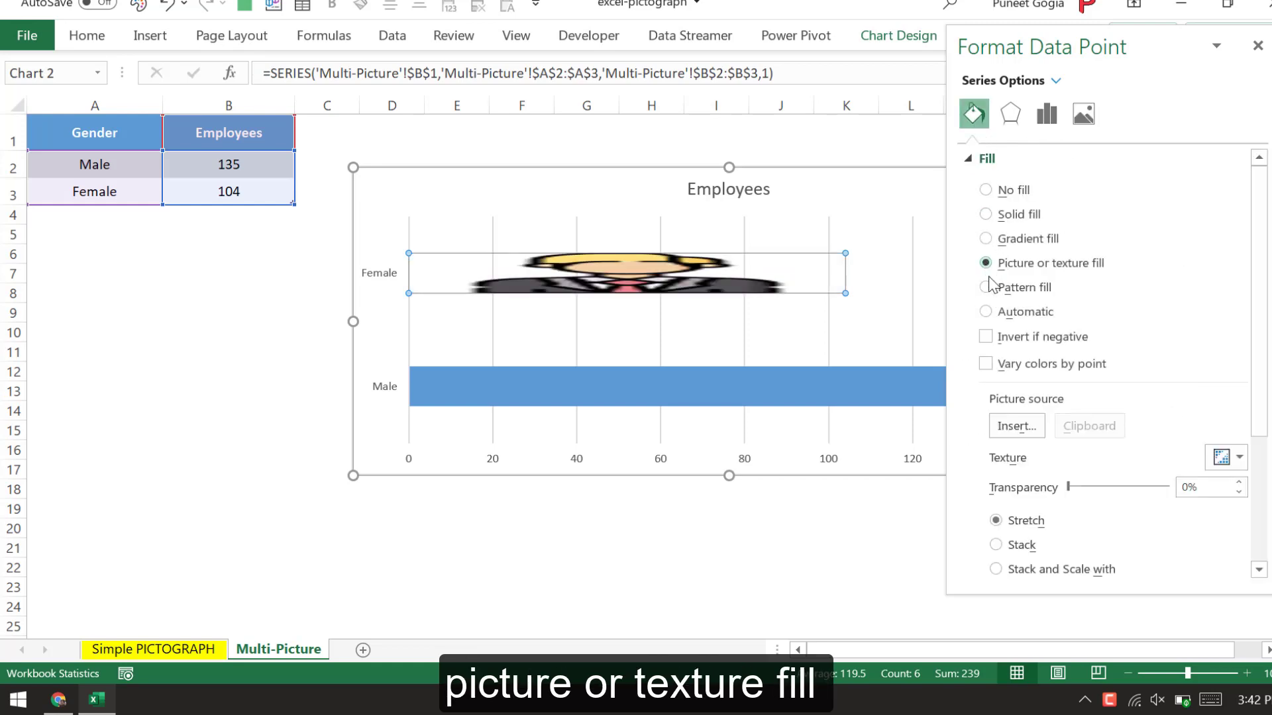
Use the designer picture file from the Downloads folder as the Female bar's fill and set it to Stack
{"action": "left_click", "coordinate": [1016, 425]}
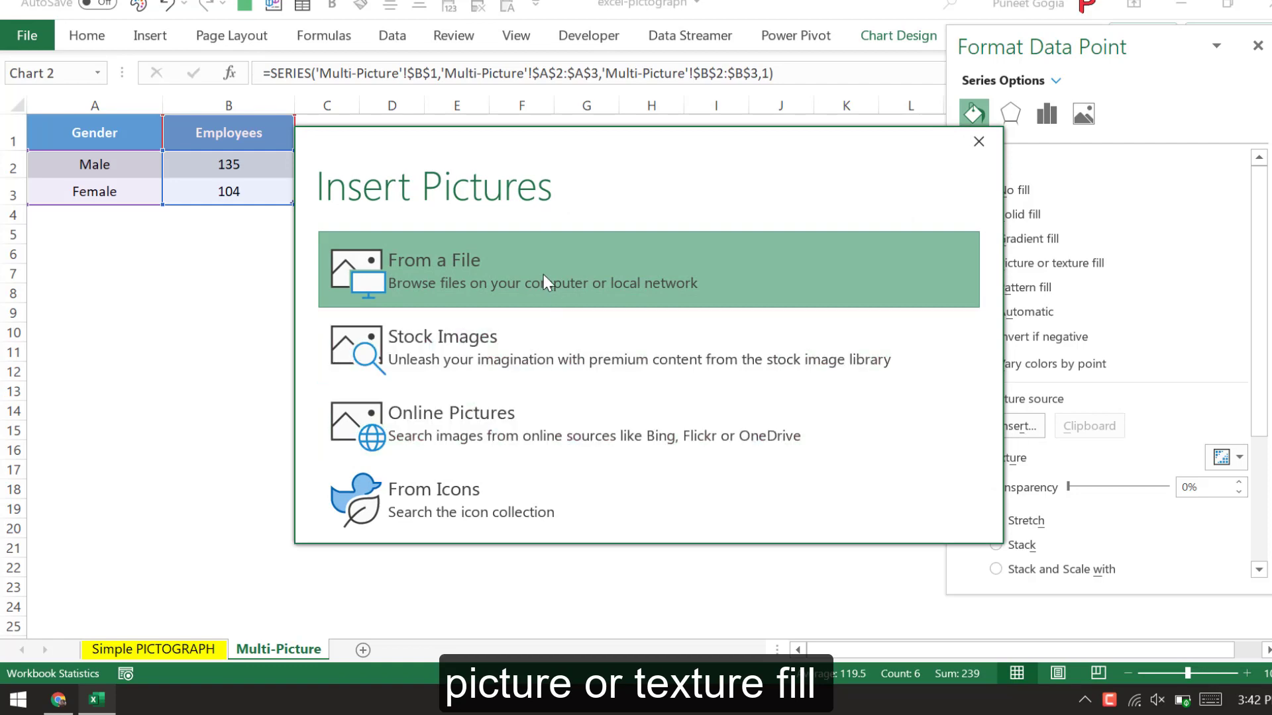
{"action": "left_click", "coordinate": [463, 290]}
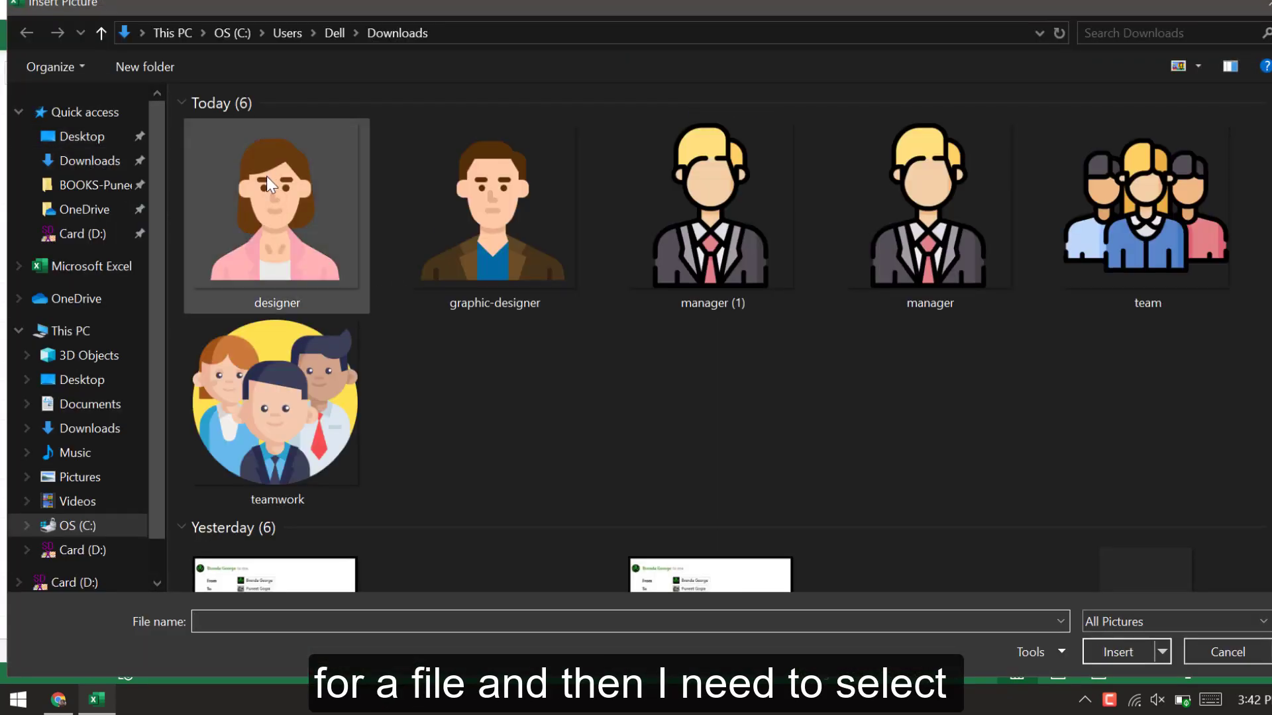
{"action": "left_click", "coordinate": [287, 214]}
{"action": "left_click", "coordinate": [1121, 653]}
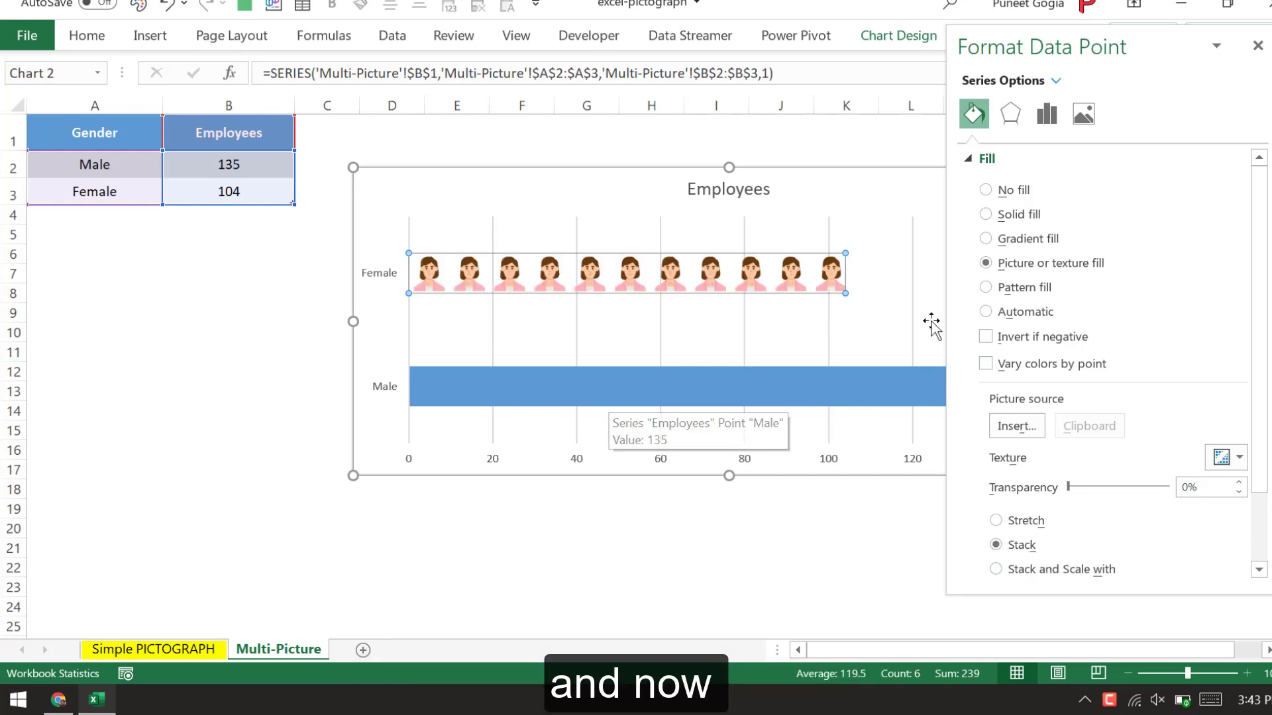
Fill only the Male bar with the graphic-designer picture file from the Downloads folder and set it to Stack
{"action": "left_click_drag", "start_coordinate": [1178, 53], "coordinate": [1257, 59]}
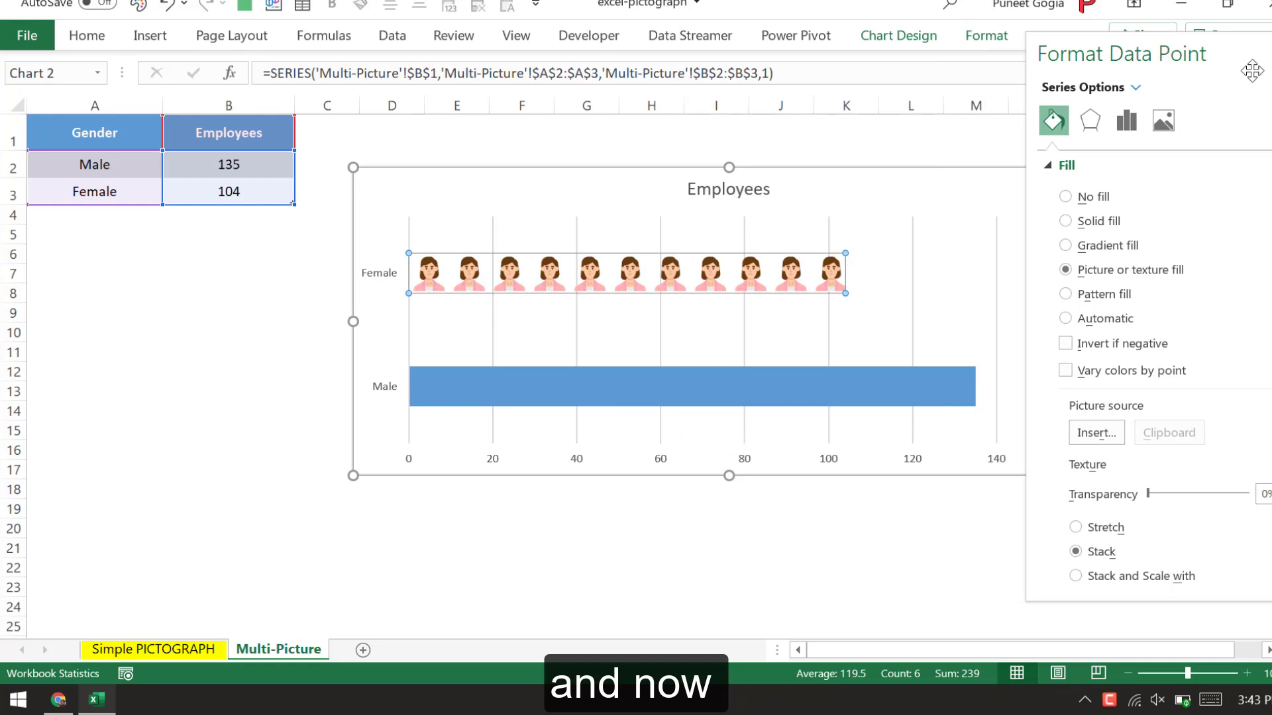
{"action": "left_click", "coordinate": [577, 406]}
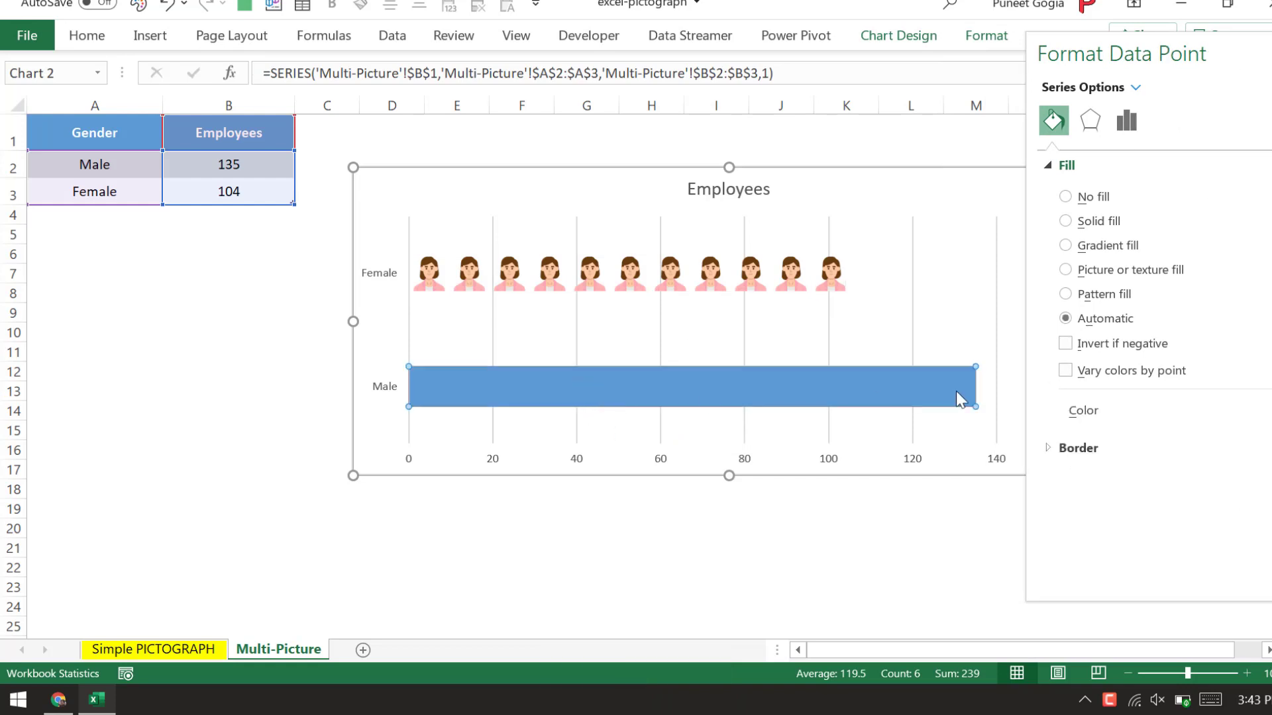
{"action": "left_click", "coordinate": [1065, 270]}
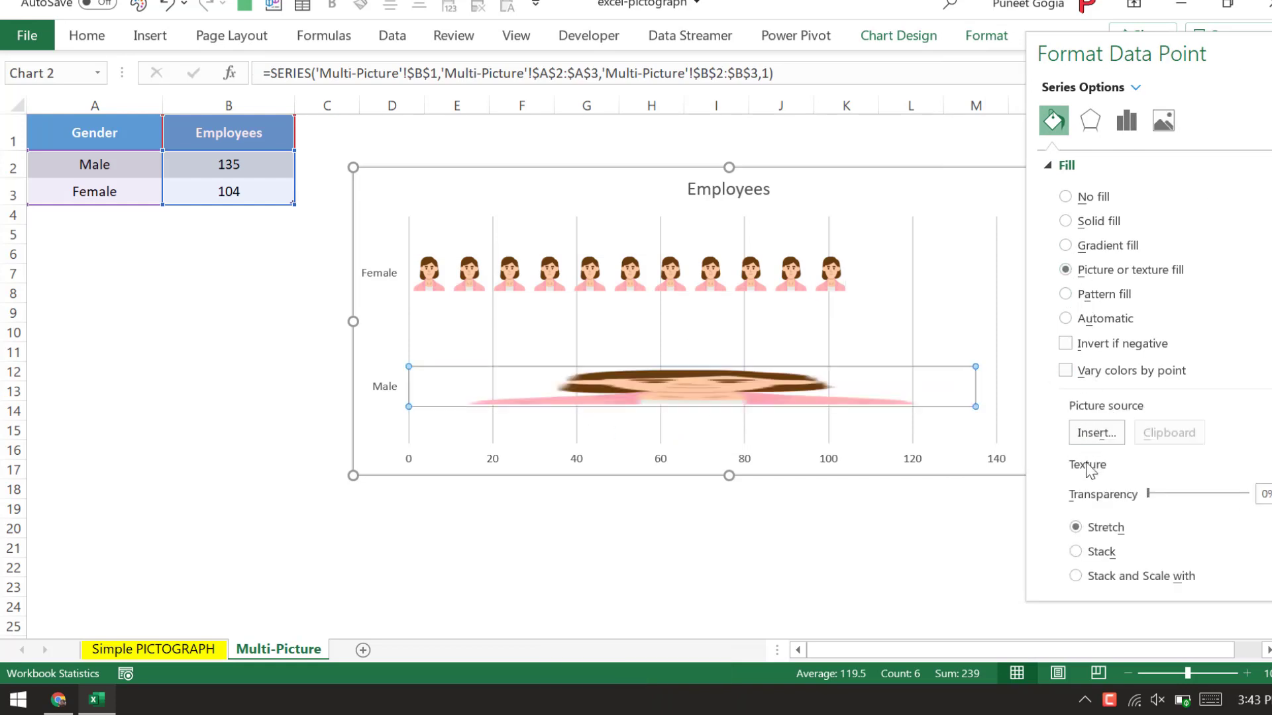
{"action": "left_click", "coordinate": [1093, 434]}
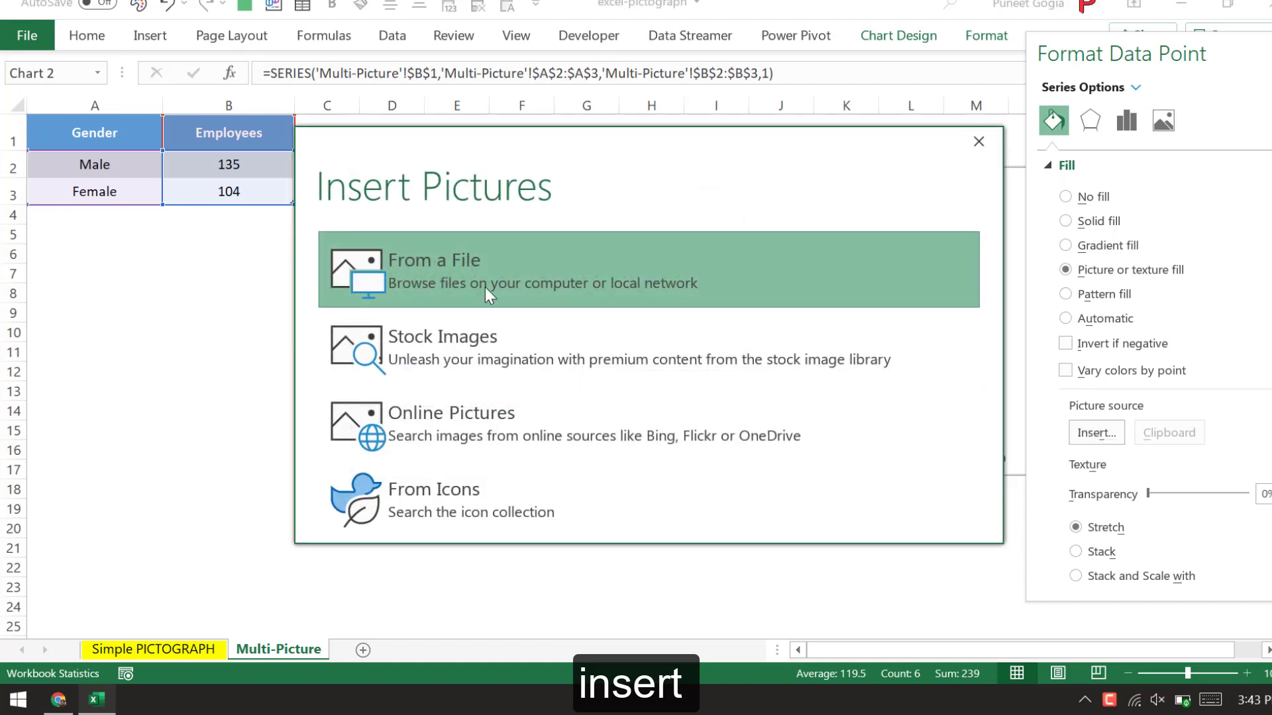
{"action": "left_click", "coordinate": [483, 300]}
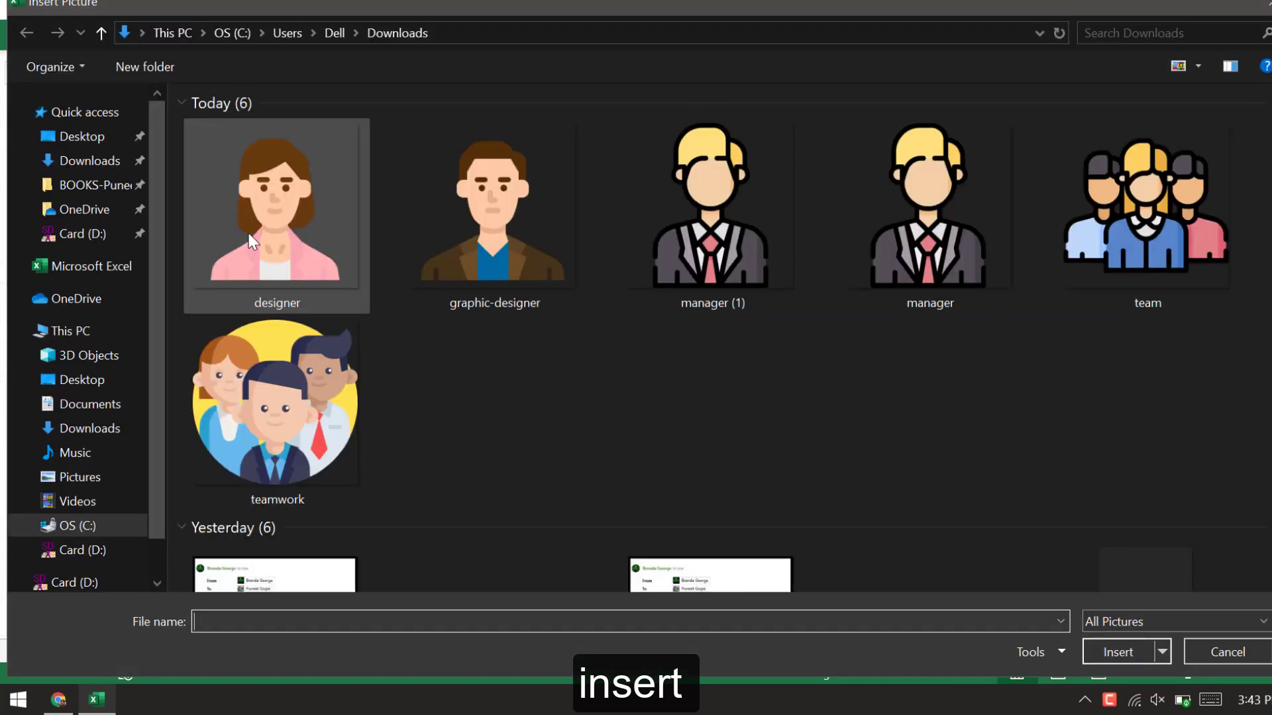
{"action": "double_click", "coordinate": [460, 203]}
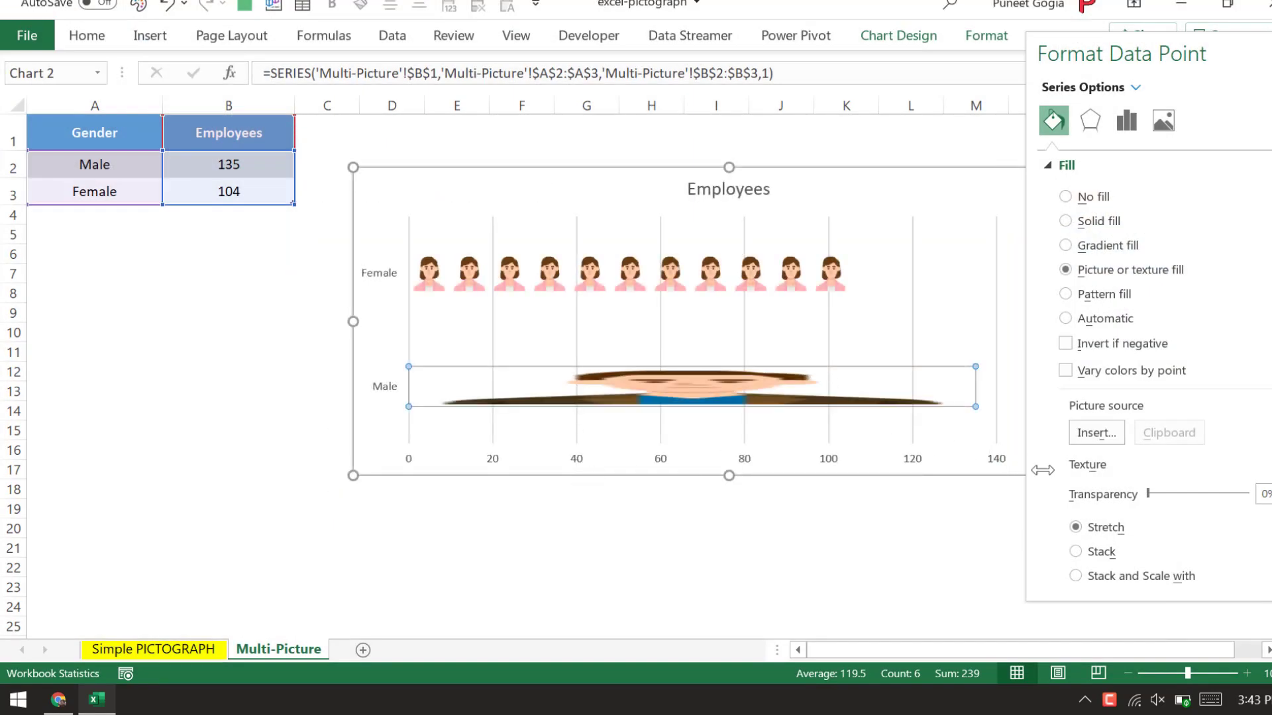
{"action": "left_click", "coordinate": [1076, 553]}
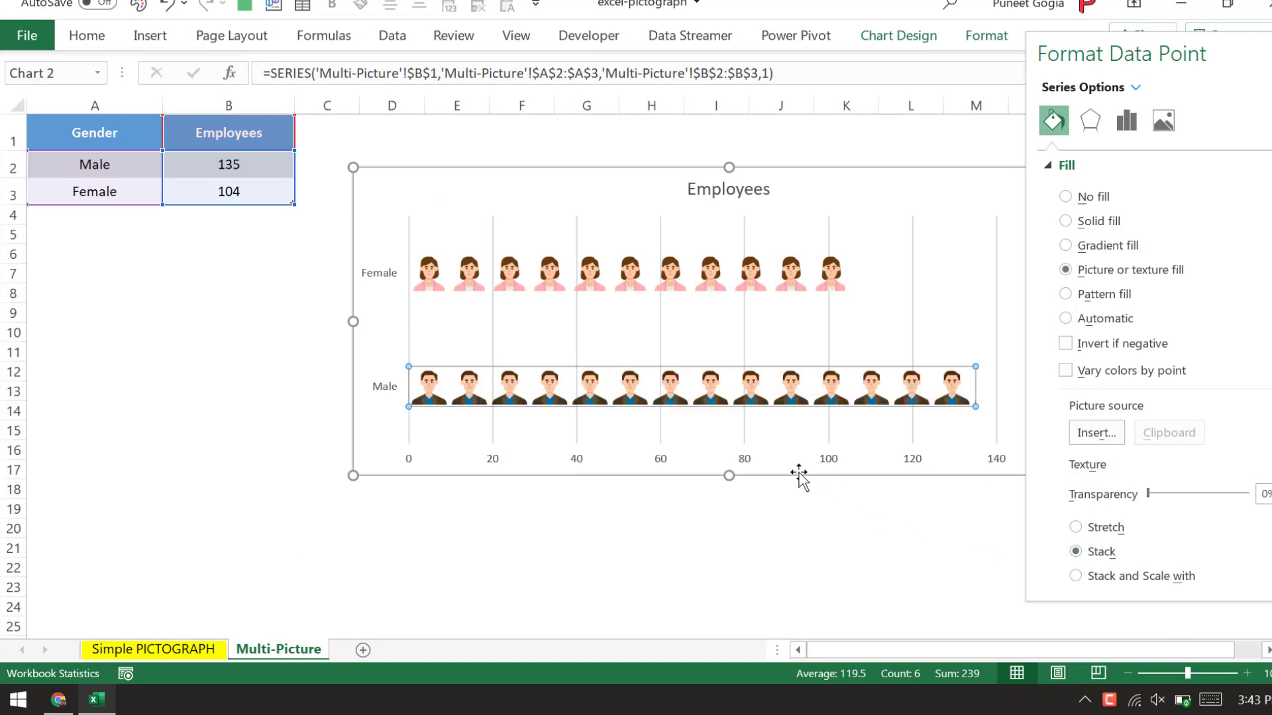
Move the Employees chart to just below the gender table and delete its major vertical gridlines
{"action": "left_click_drag", "start_coordinate": [798, 473], "coordinate": [575, 532]}
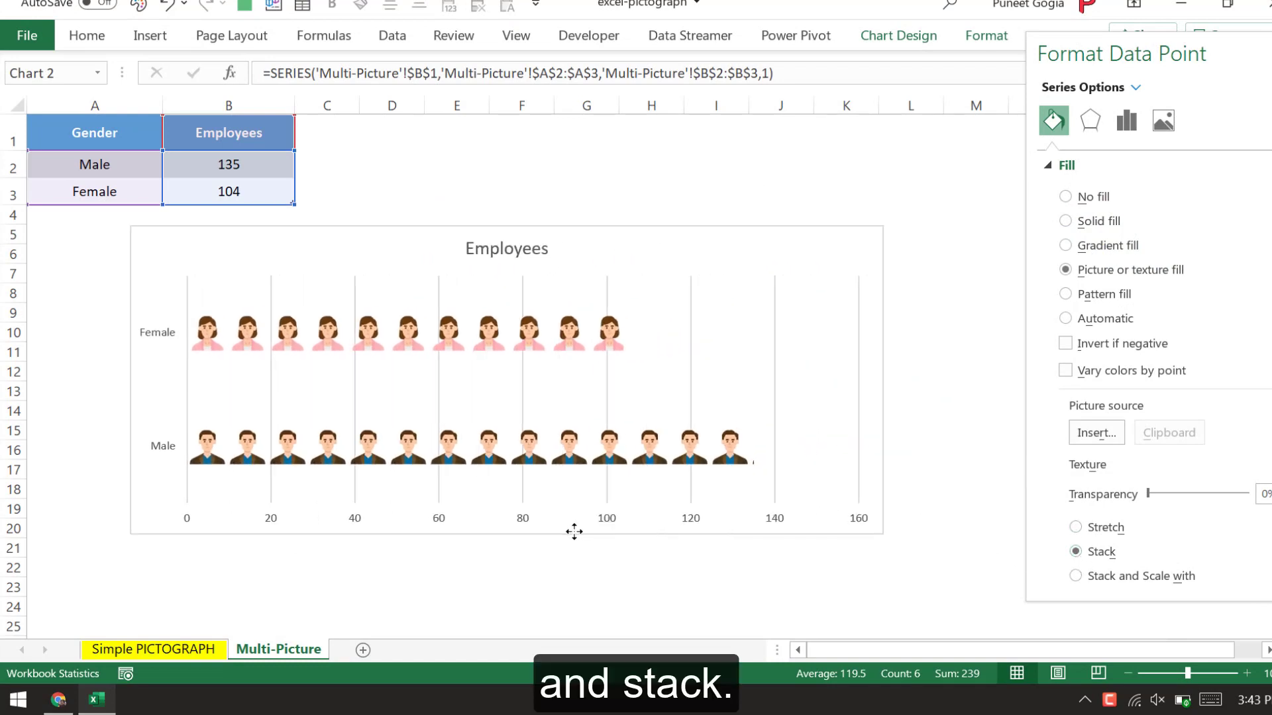
{"action": "left_click", "coordinate": [772, 400]}
{"action": "right_click", "coordinate": [773, 393]}
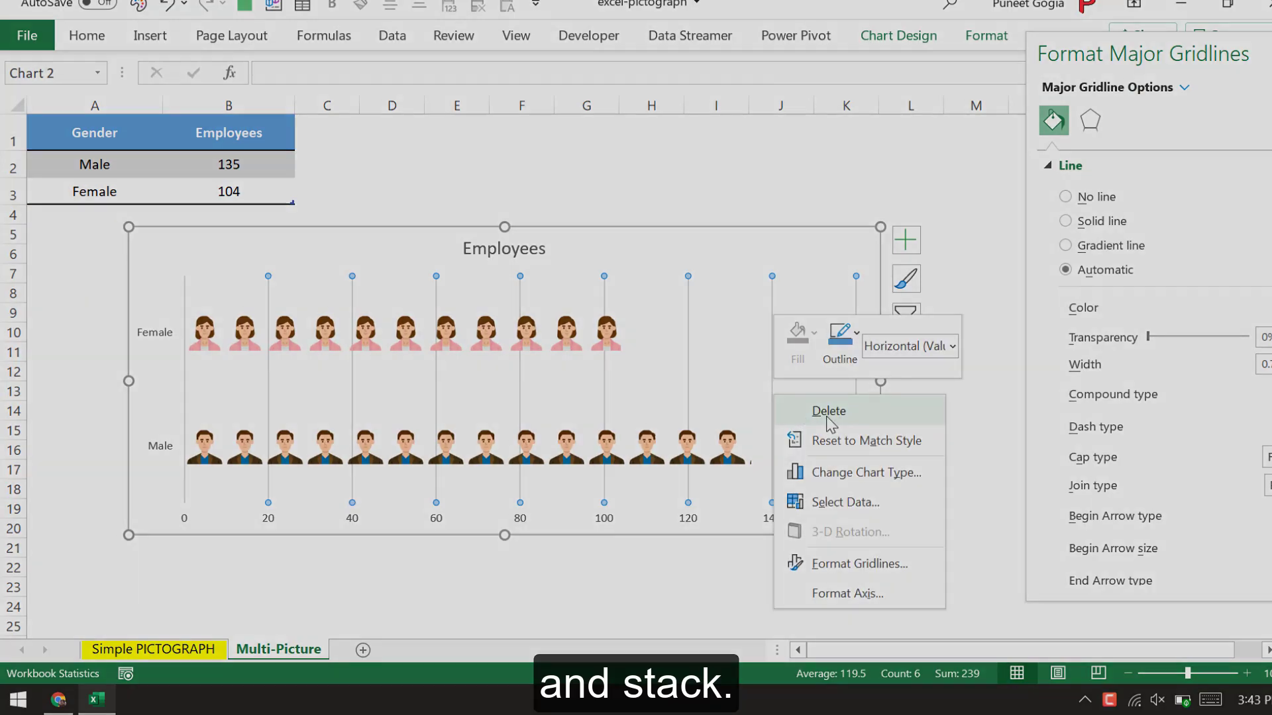
{"action": "left_click", "coordinate": [828, 412]}
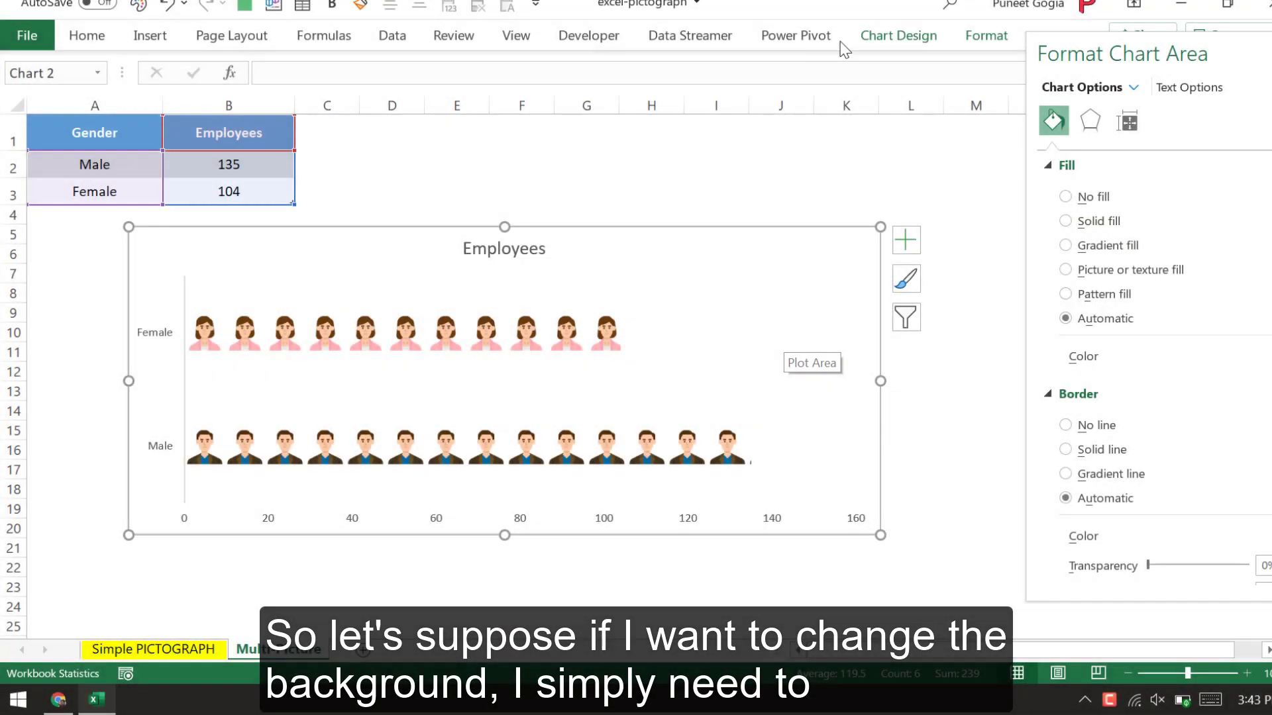
Set the chart area's background fill to Blue, Accent 1, Lighter 80%
{"action": "left_click", "coordinate": [970, 42]}
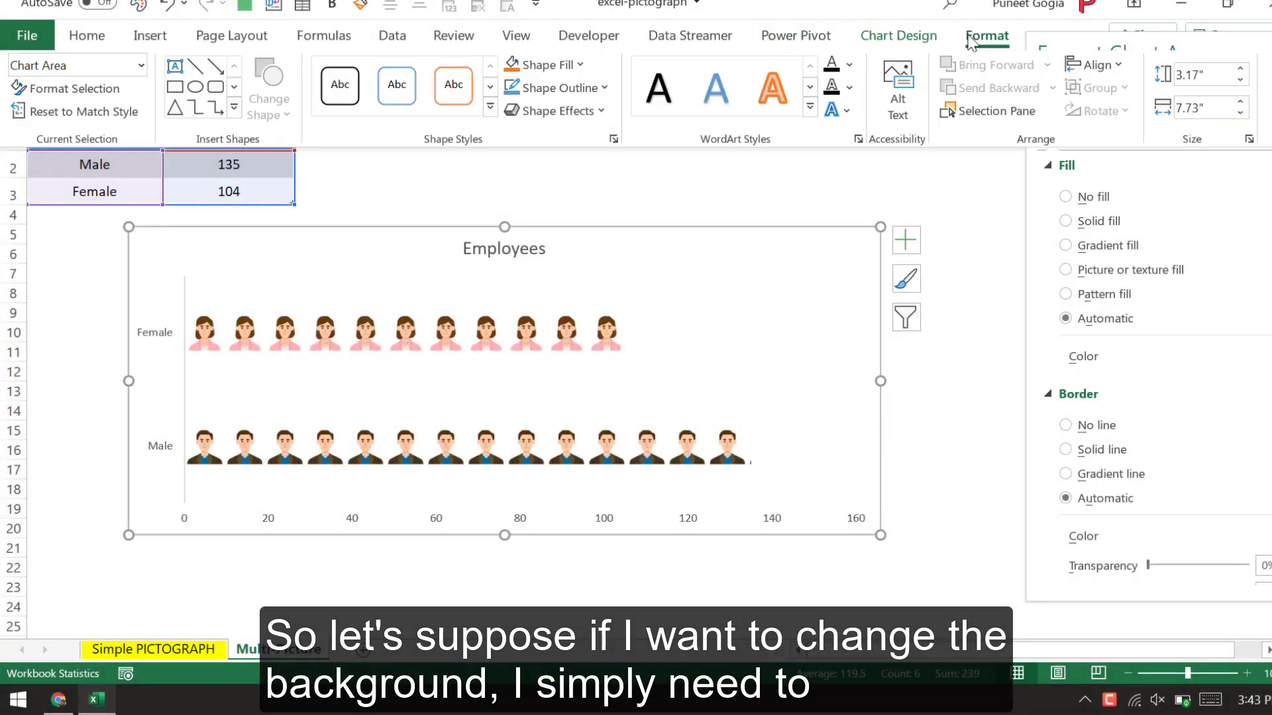
{"action": "left_click", "coordinate": [581, 66]}
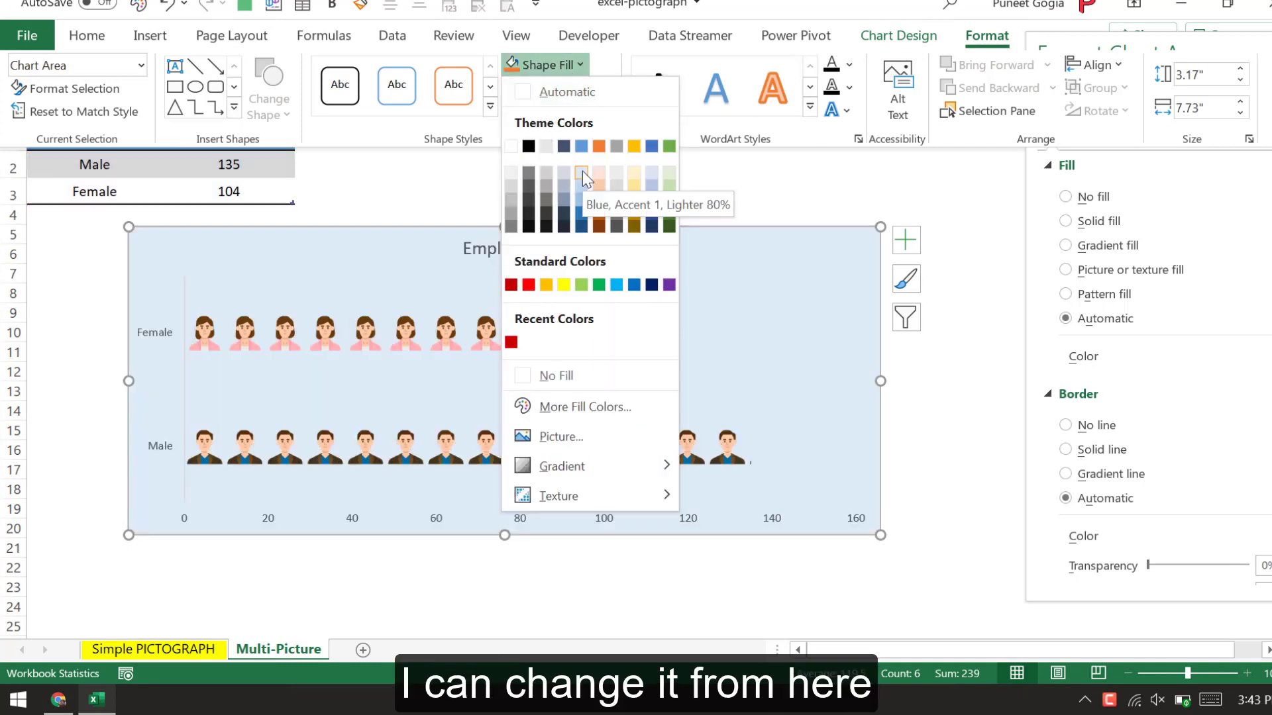
{"action": "left_click", "coordinate": [582, 171]}
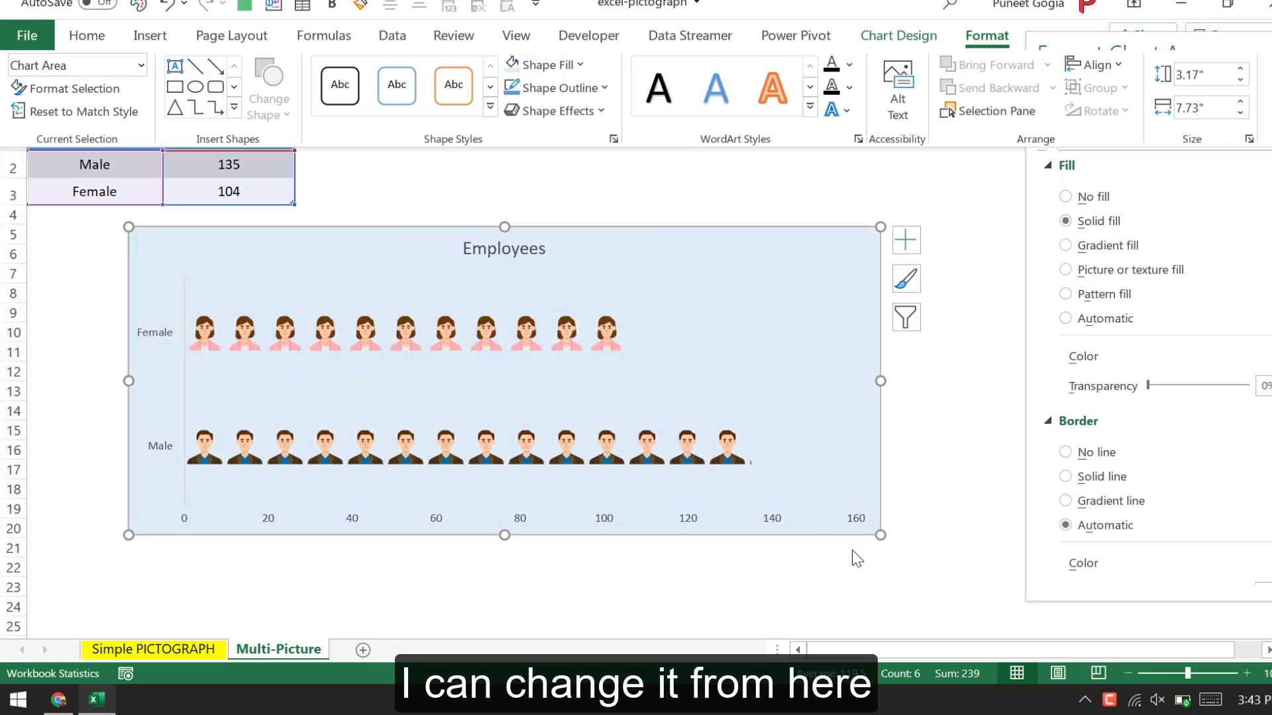